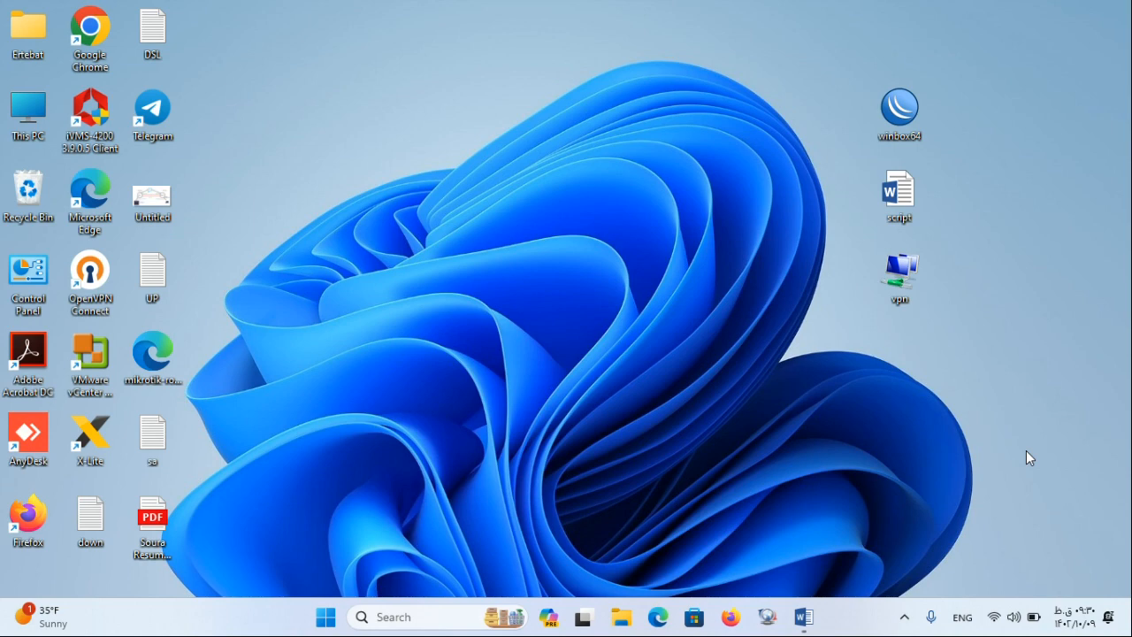
Open Firefox and load the DNSLab website at dnslab.link
left_click(731, 618)
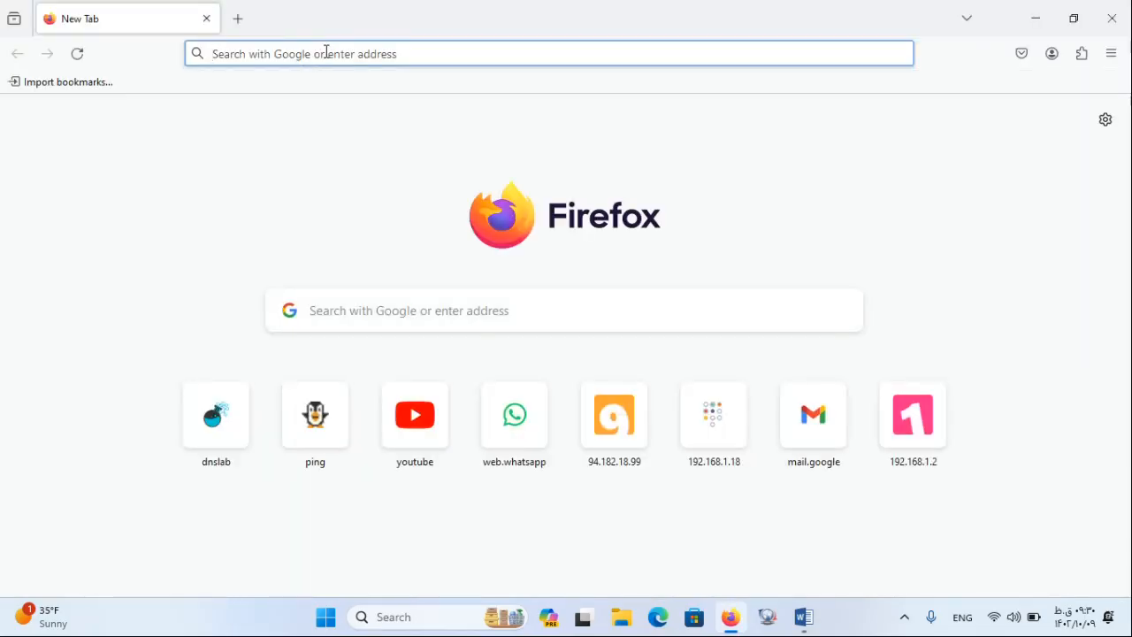
left_click(326, 53)
type("dns")
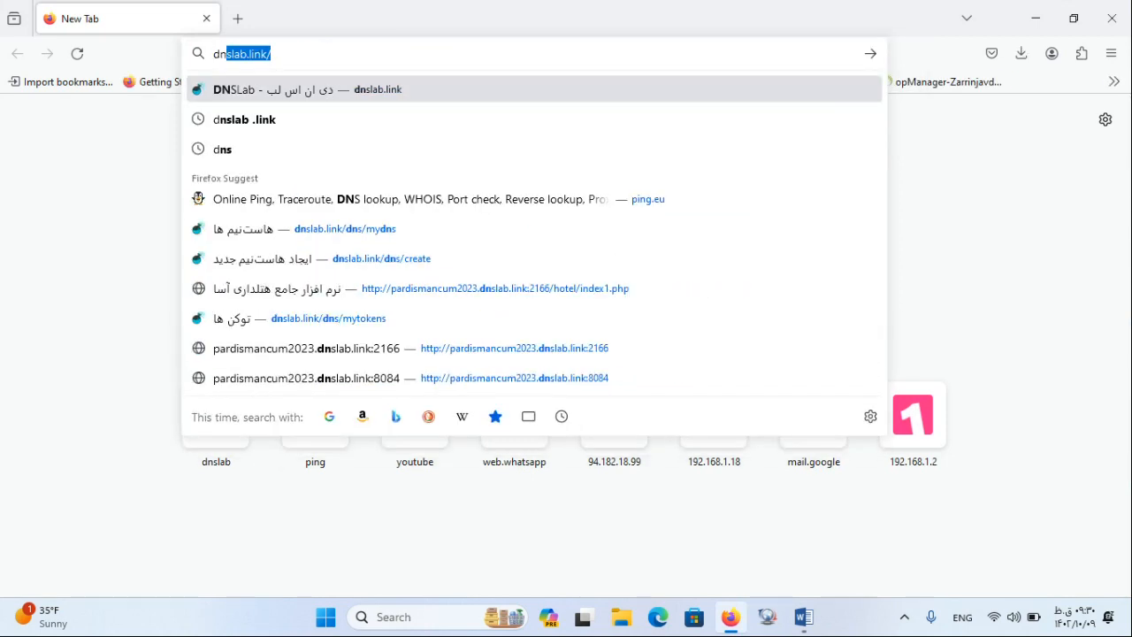
type("lab.l")
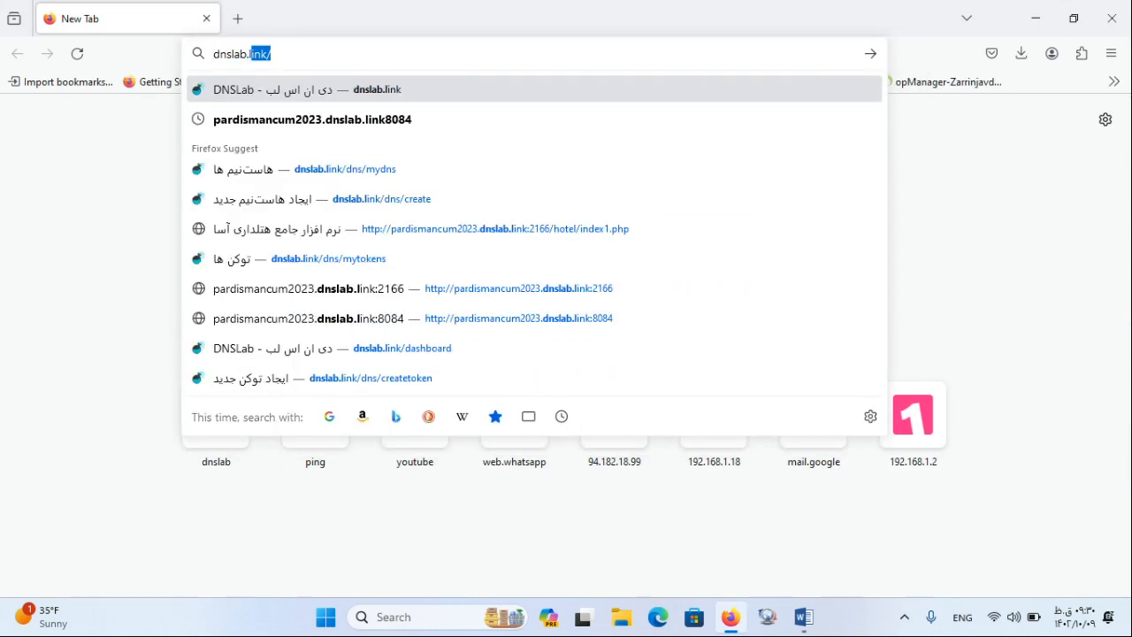
type("ink")
key("Return")
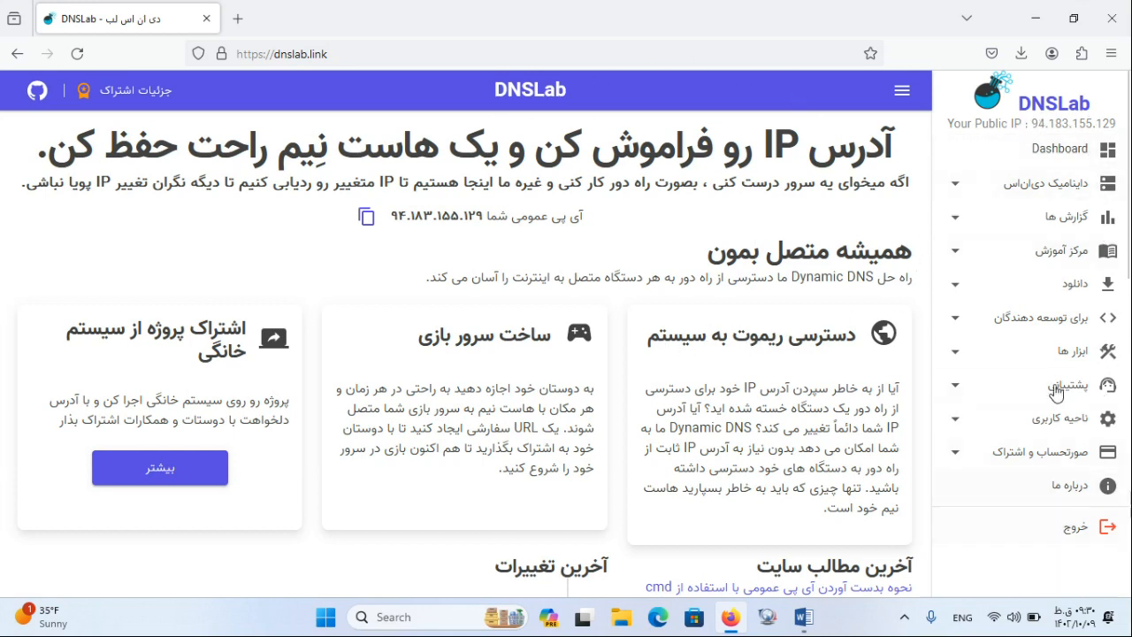
Go to the Dynamic DNS host names page and start creating a new host name record
left_click(1053, 187)
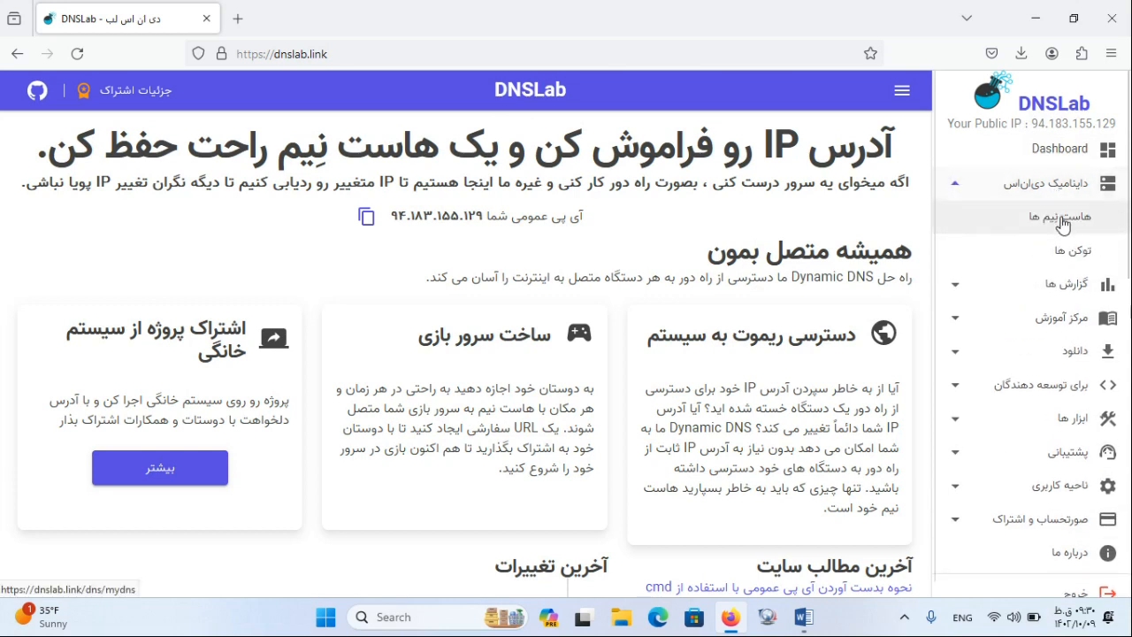
left_click(1062, 223)
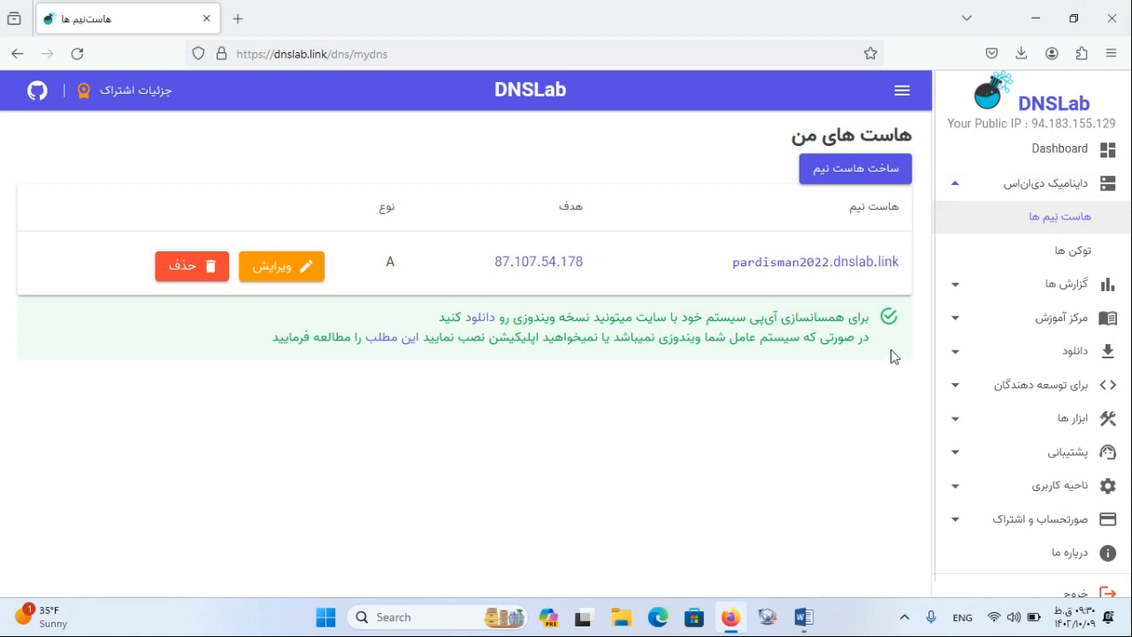
left_click(891, 173)
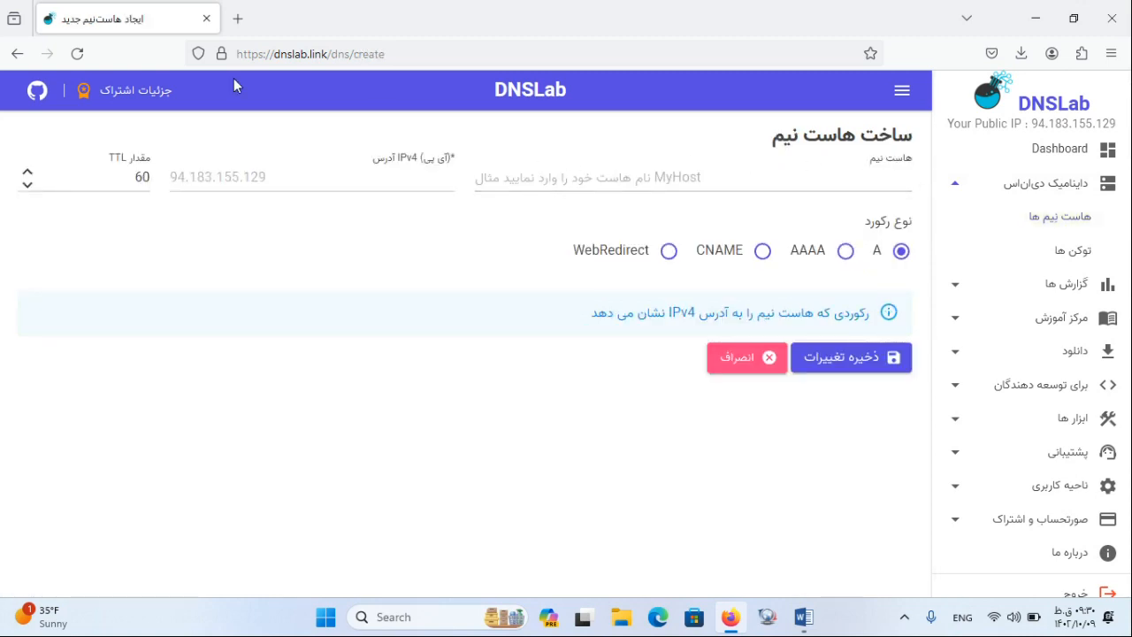
left_click(637, 183)
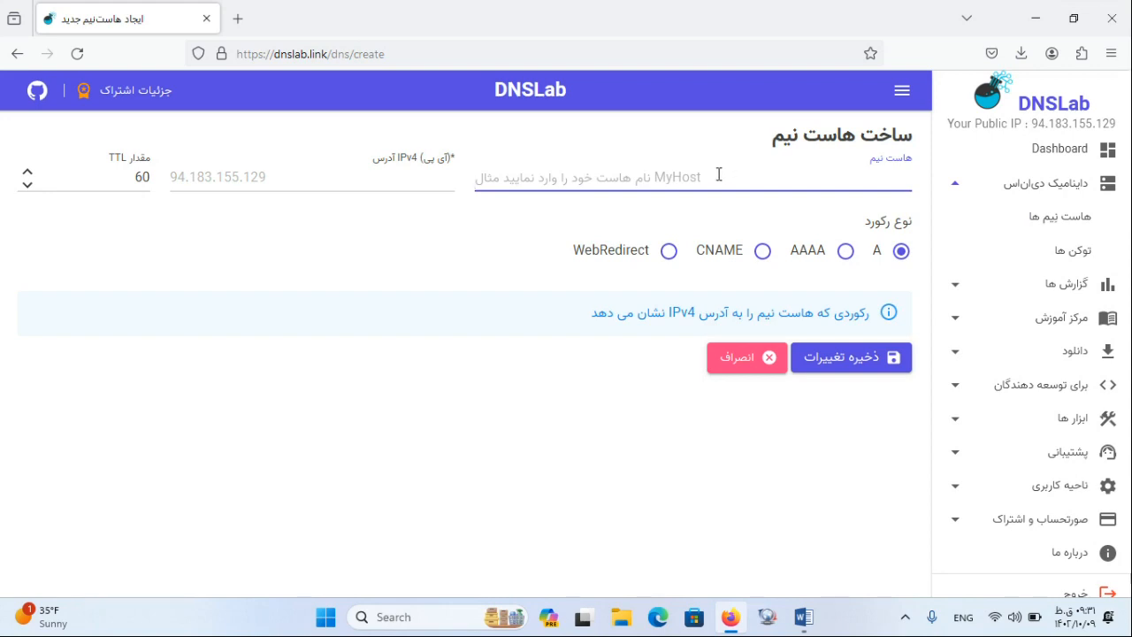
left_click(418, 173)
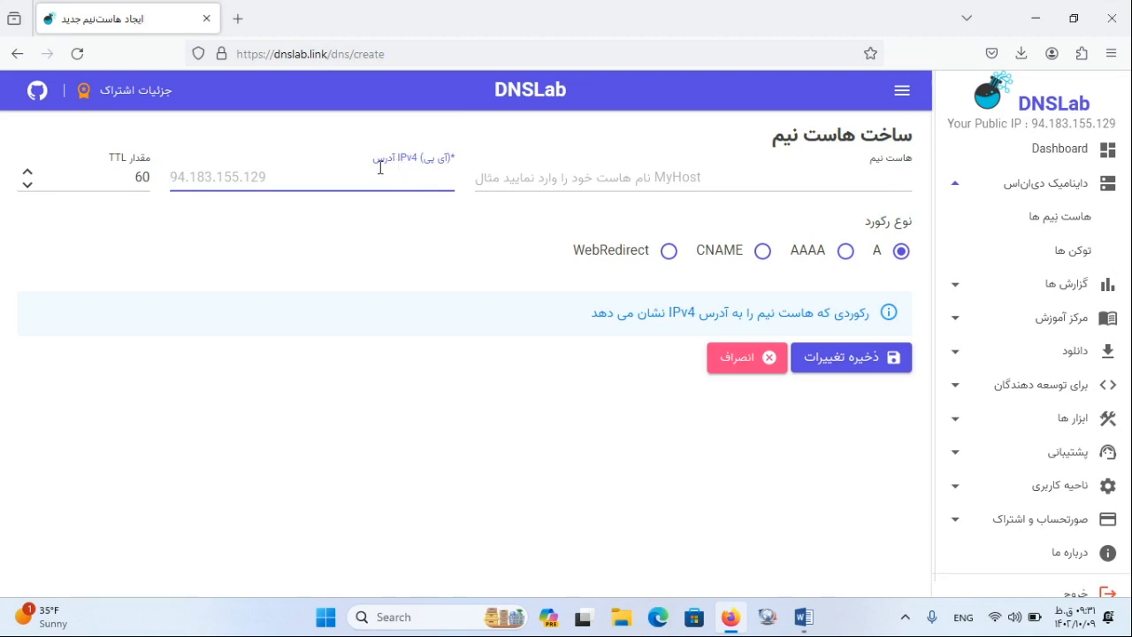
Search Google for "my ip" in a new browser tab and copy the public IP address shown in the results
left_click(238, 19)
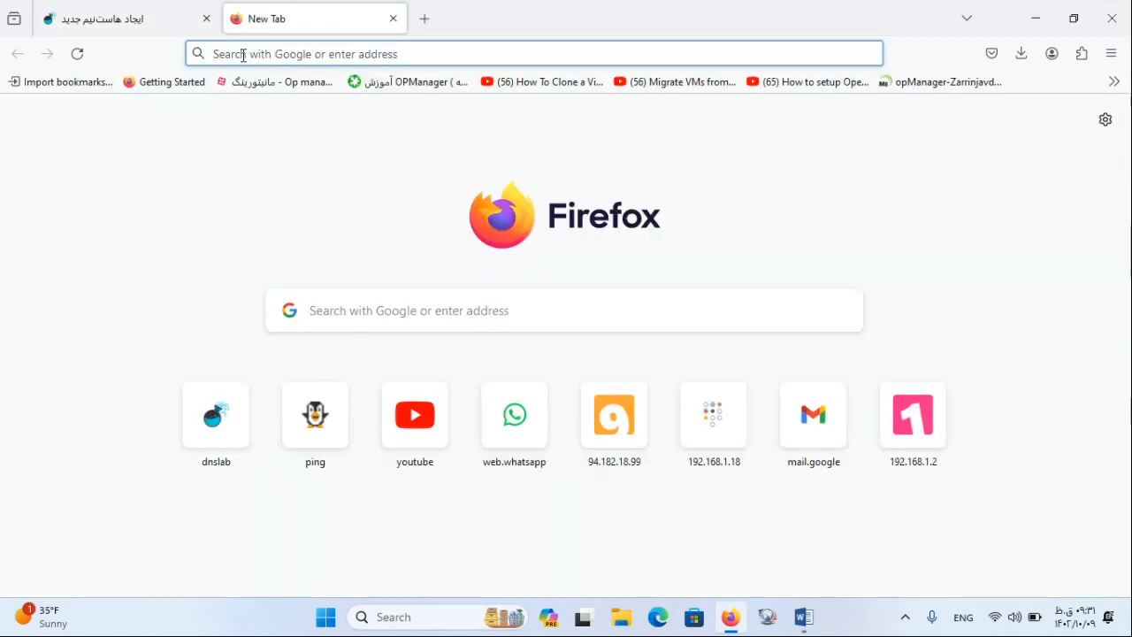
left_click(240, 55)
type("my ip")
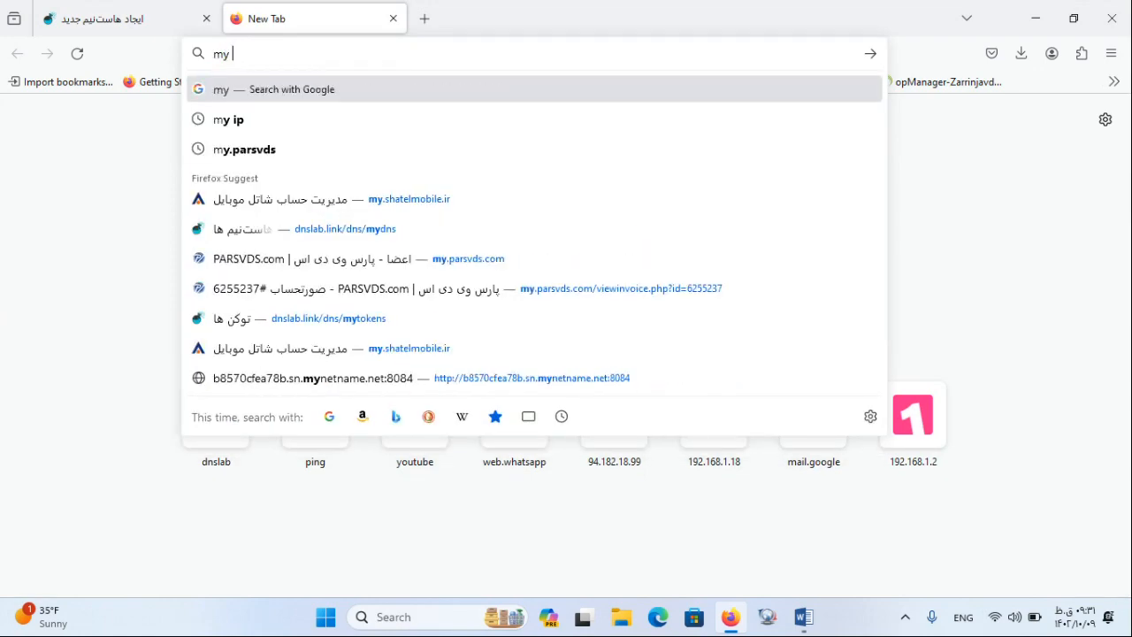
key("Return")
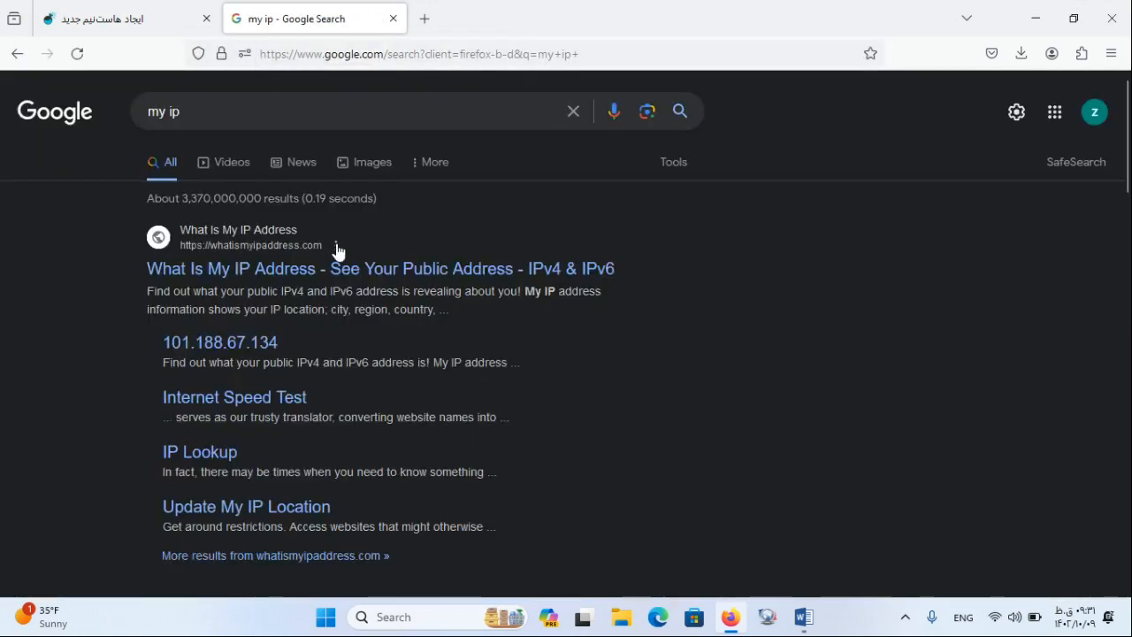
scroll(336, 248, "down", 5)
scroll(268, 311, "down", 3)
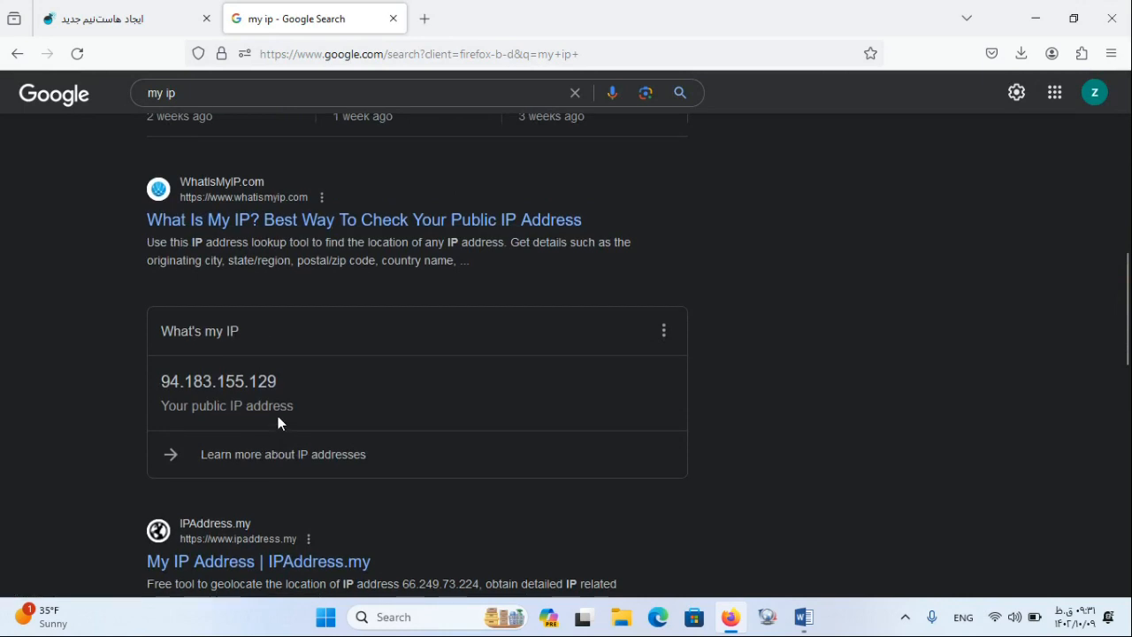
triple_click(130, 382)
right_click(164, 379)
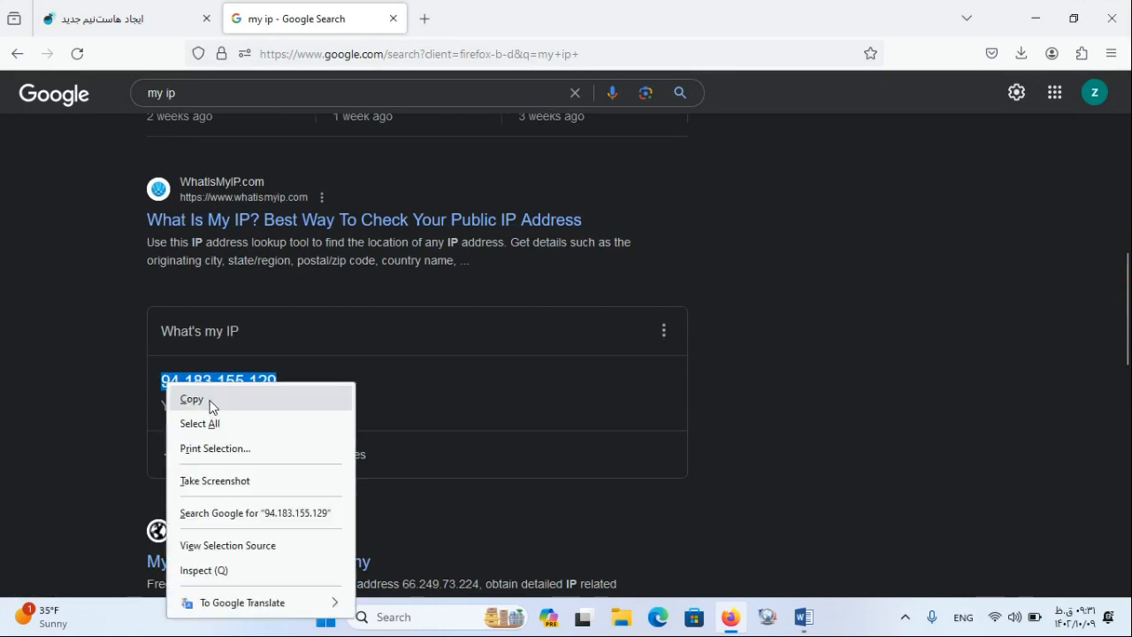
left_click(211, 396)
left_click(95, 16)
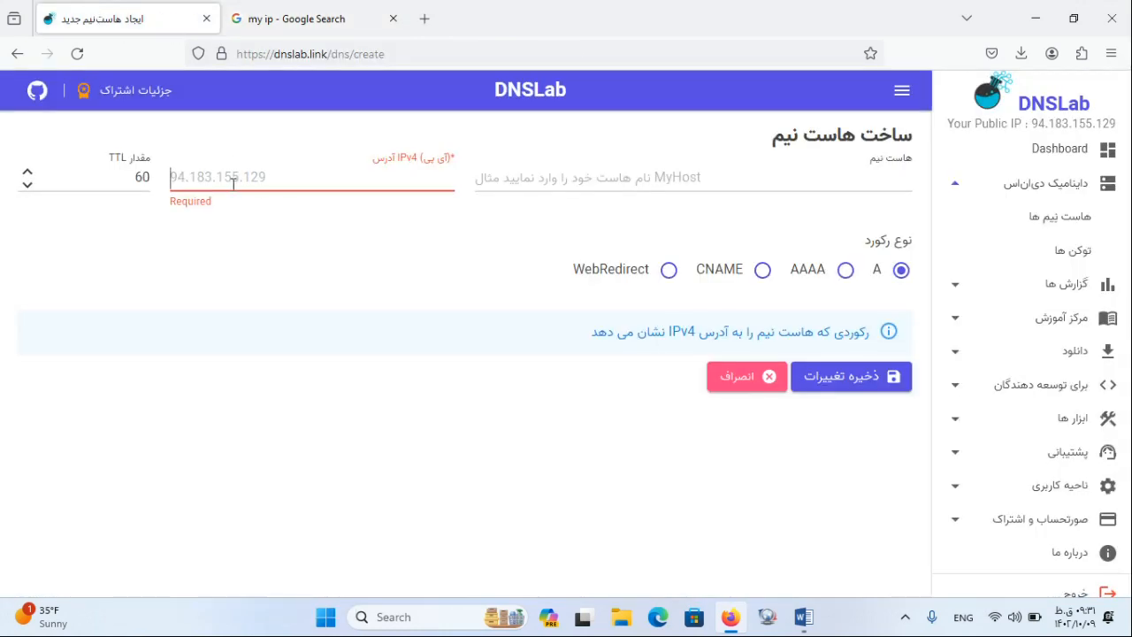
right_click(235, 193)
left_click(277, 309)
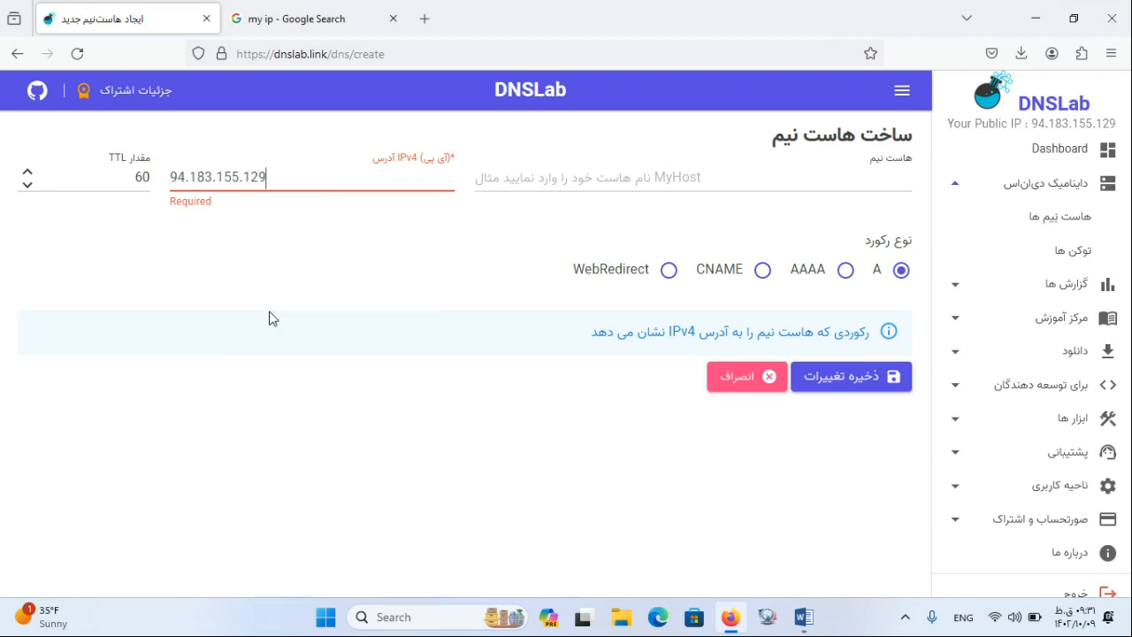
Try to save the type A record with the host name pardismanacumc2024qw
left_click(515, 187)
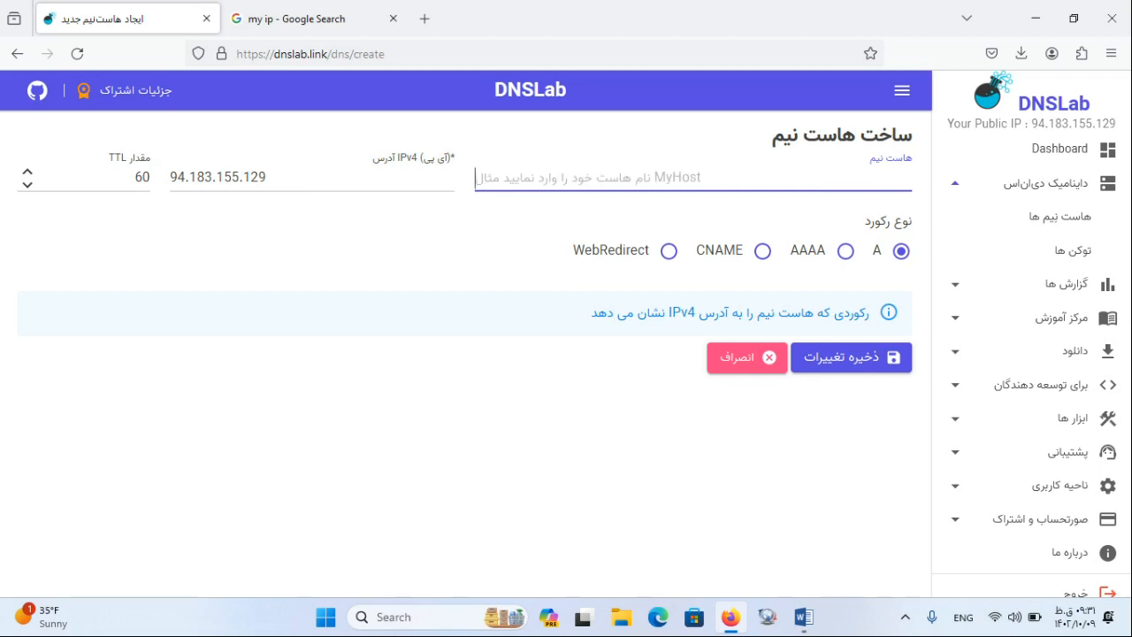
type("pardi")
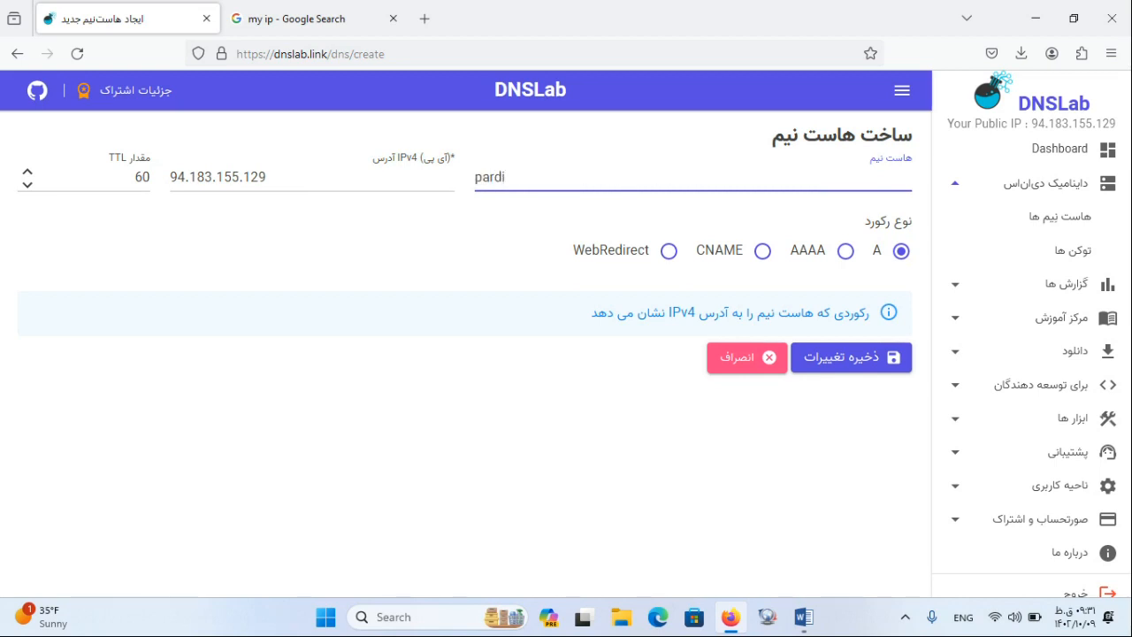
type("smanacumc")
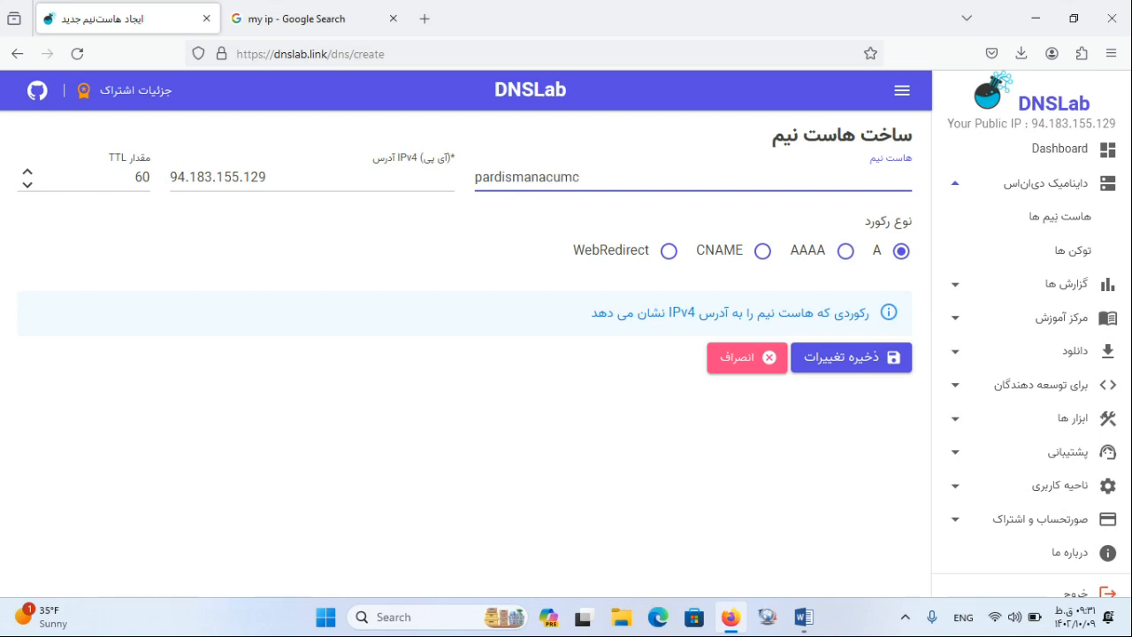
type("2024qw")
left_click(399, 425)
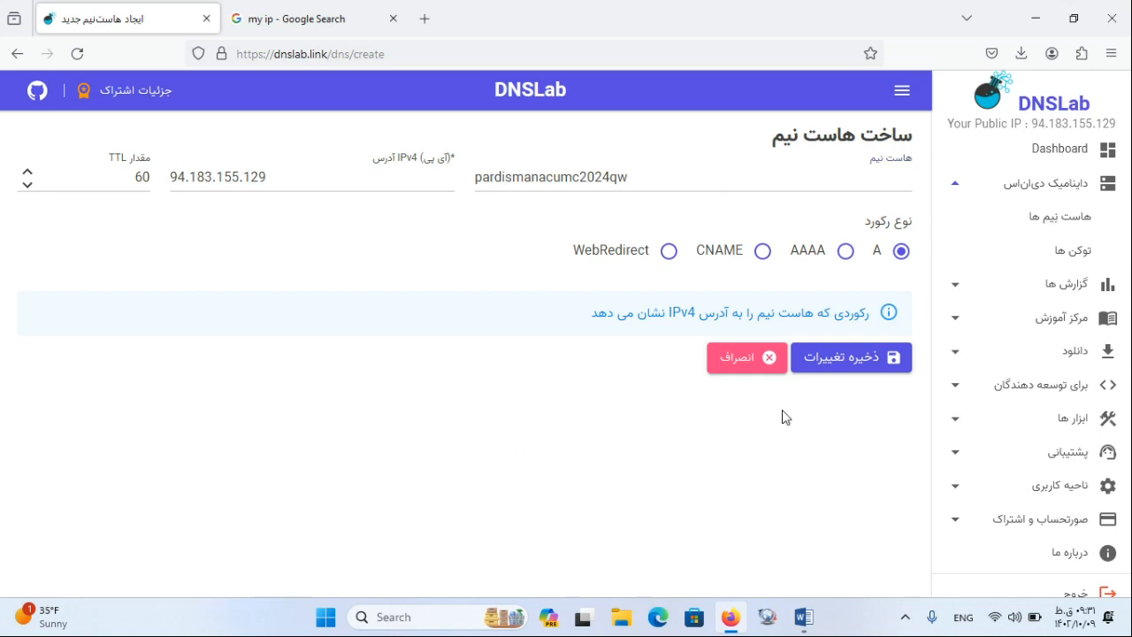
left_click(863, 368)
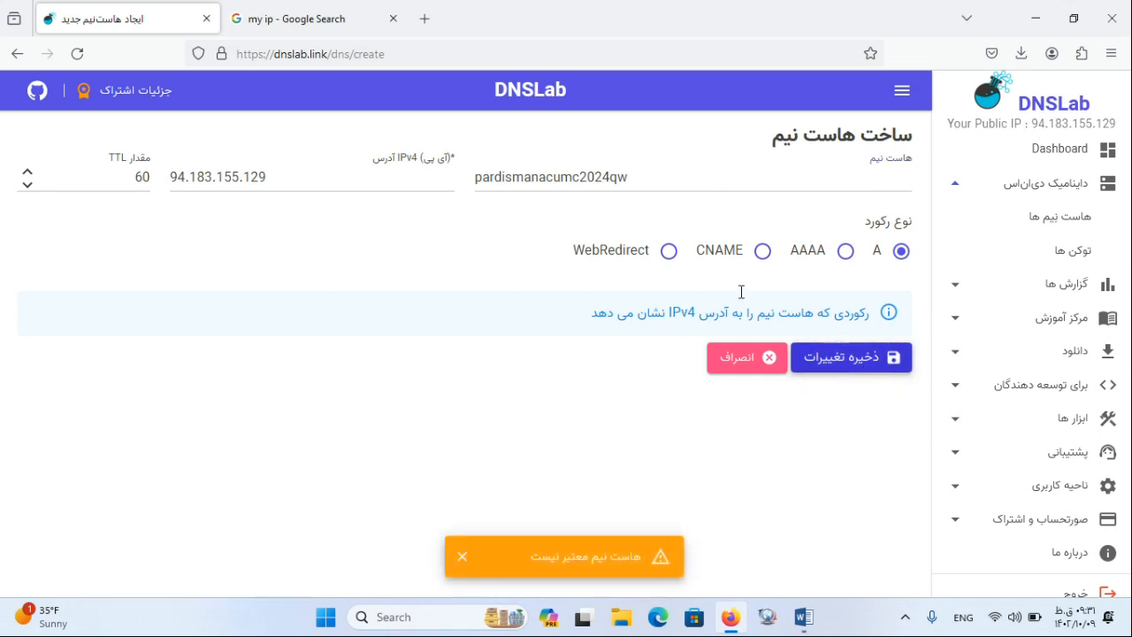
Replace the host name with ofgcum2024 and save the new type A record
left_click_drag(479, 179, 412, 204)
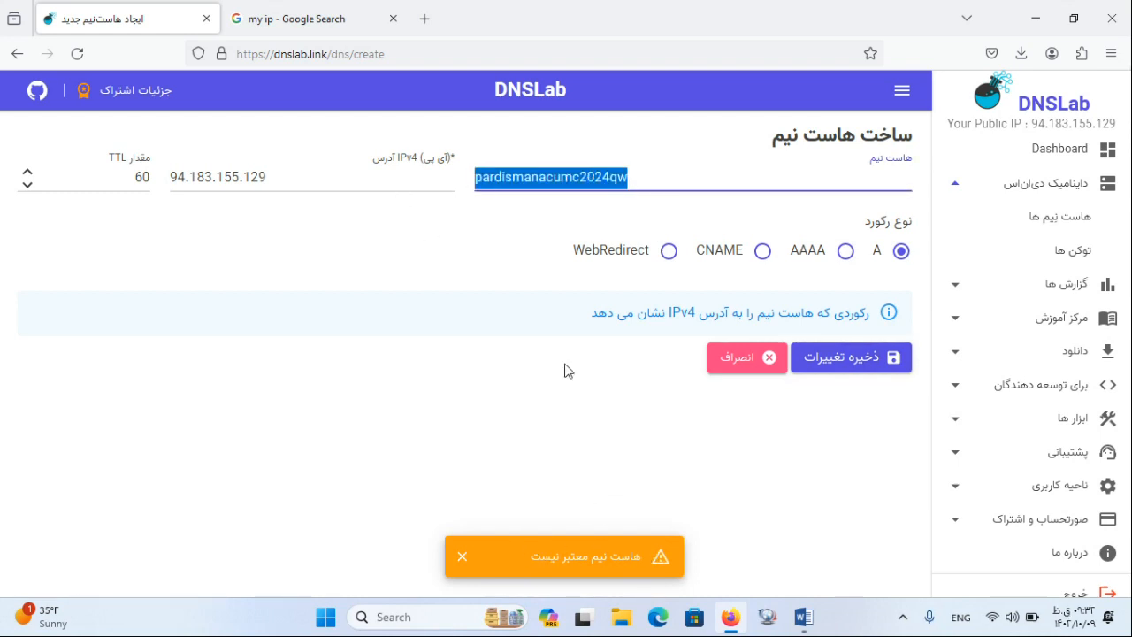
key("BackSpace")
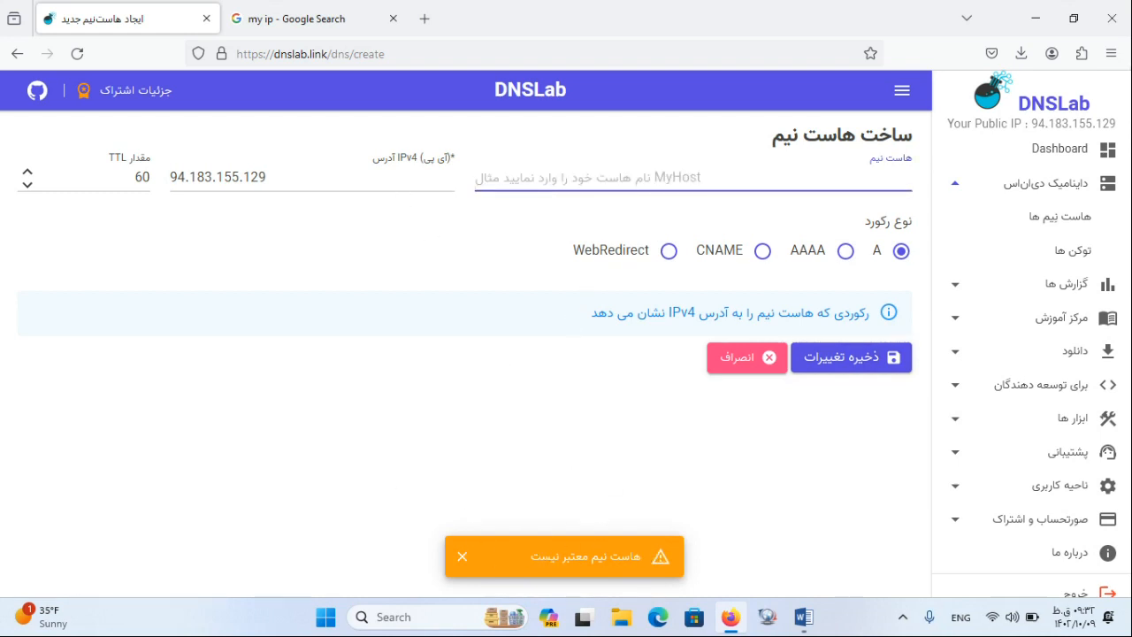
type("ofg")
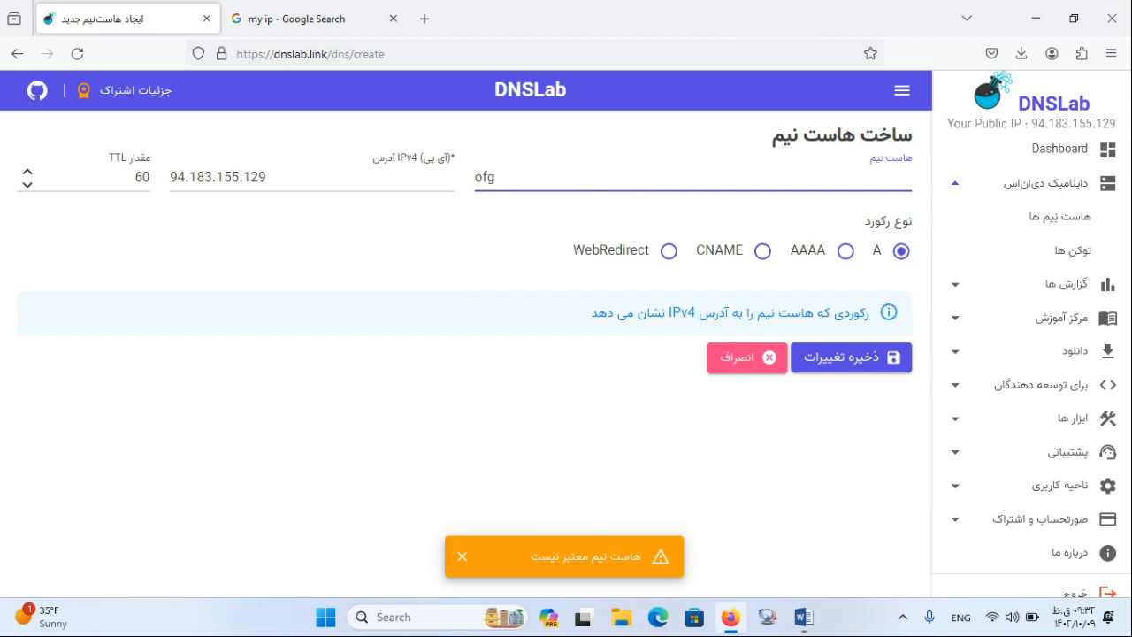
type("cum2024")
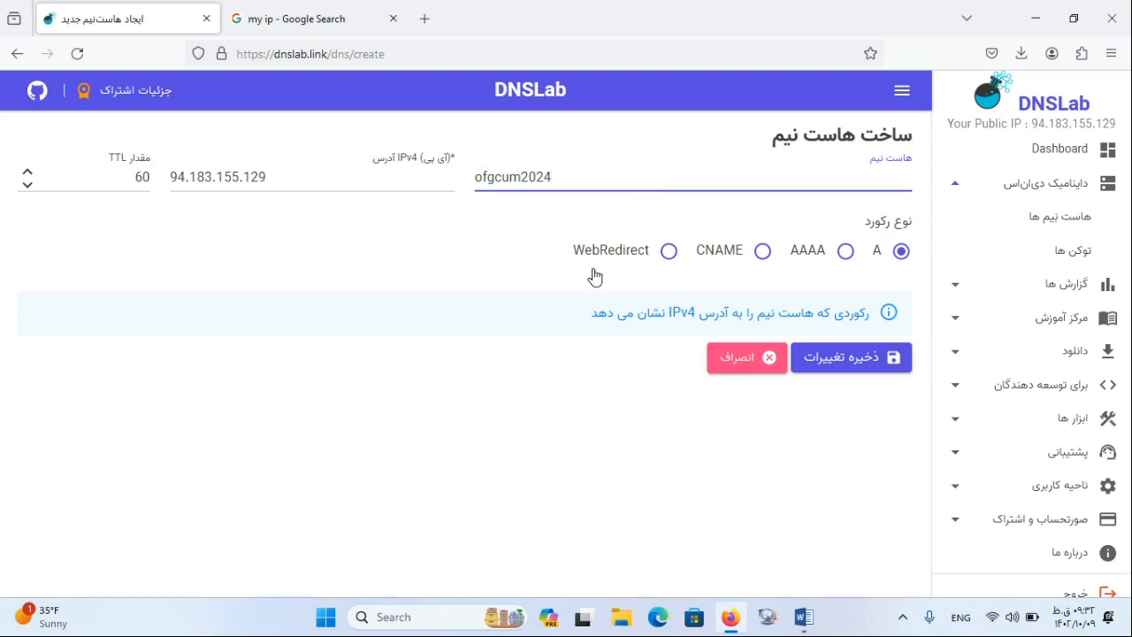
left_click(831, 357)
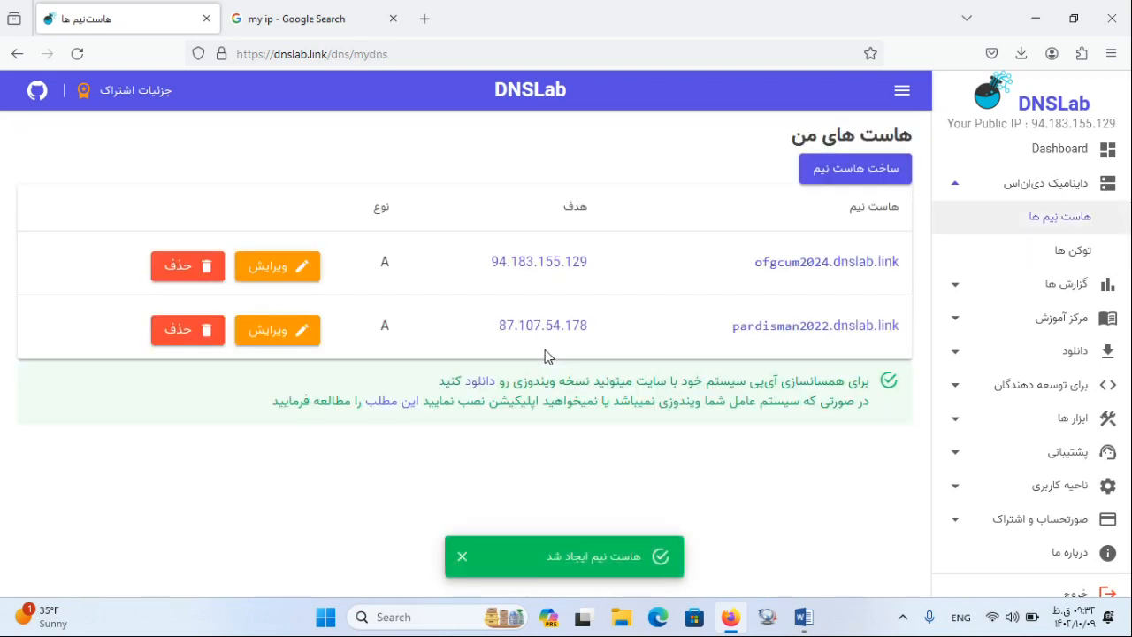
left_click_drag(911, 269, 735, 262)
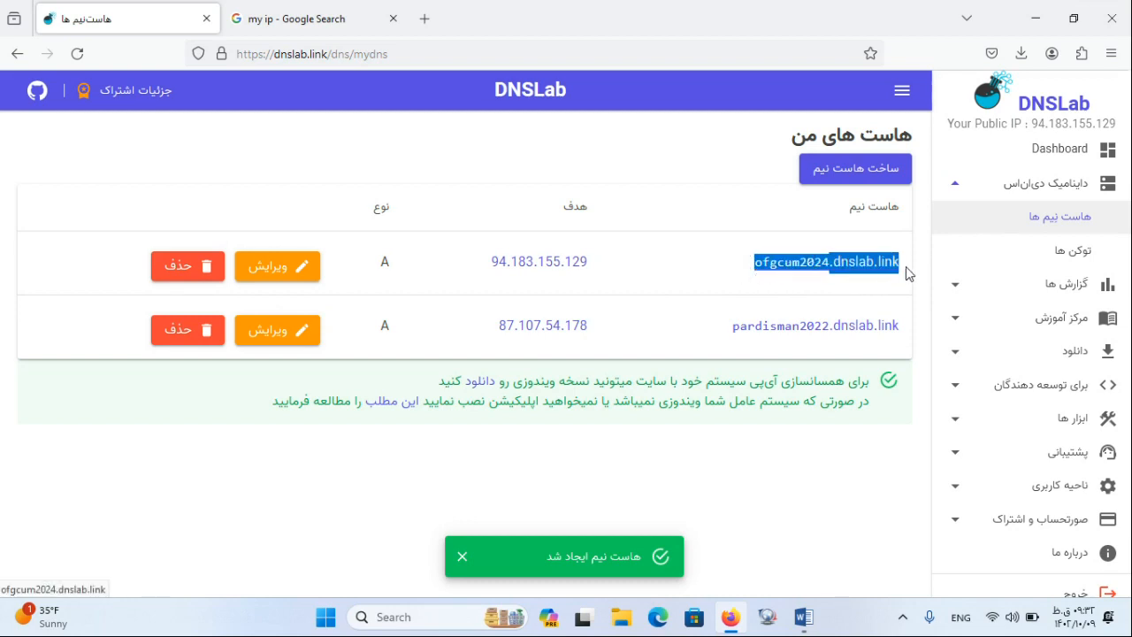
left_click(730, 205)
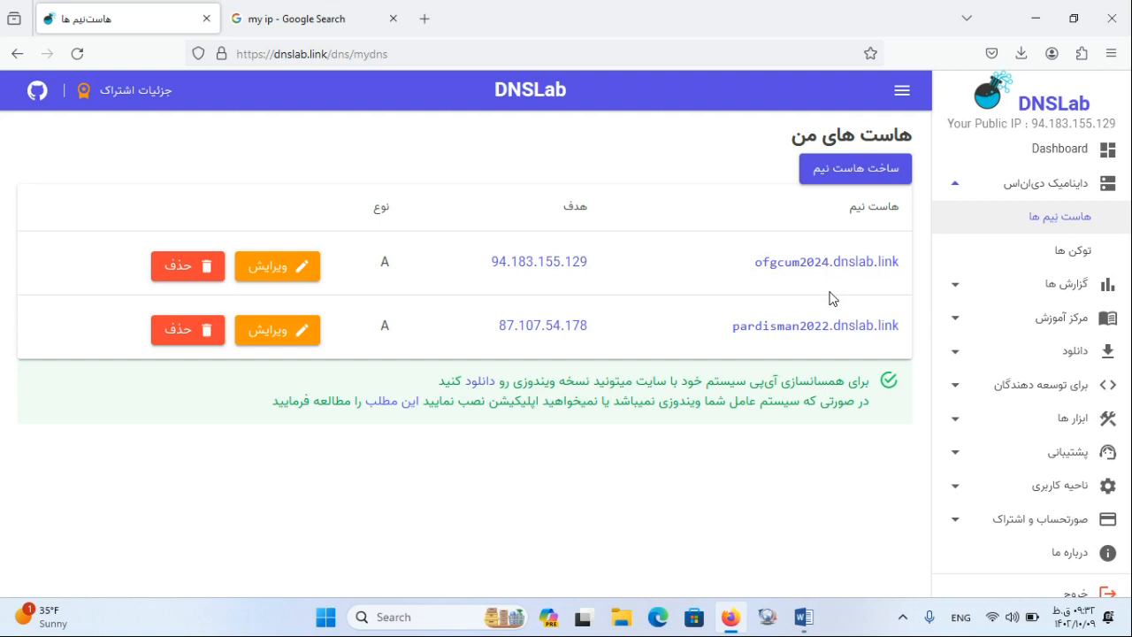
Switch to the script document in Word and copy the tool/fetch url=" " command line
left_click(803, 616)
left_click(312, 275)
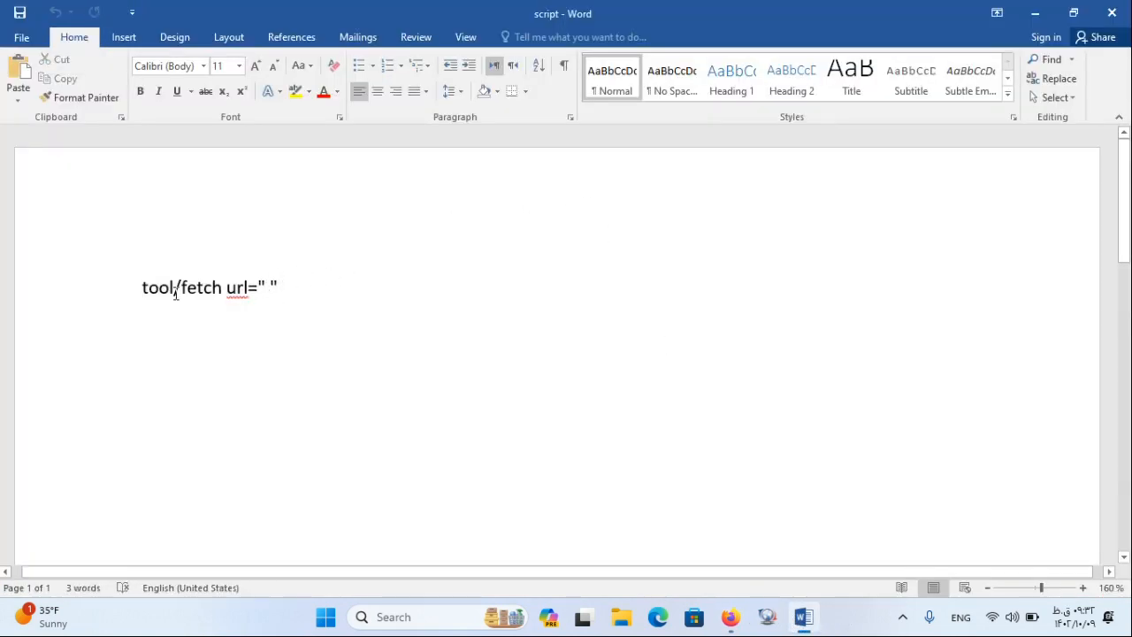
left_click(80, 293)
right_click(169, 297)
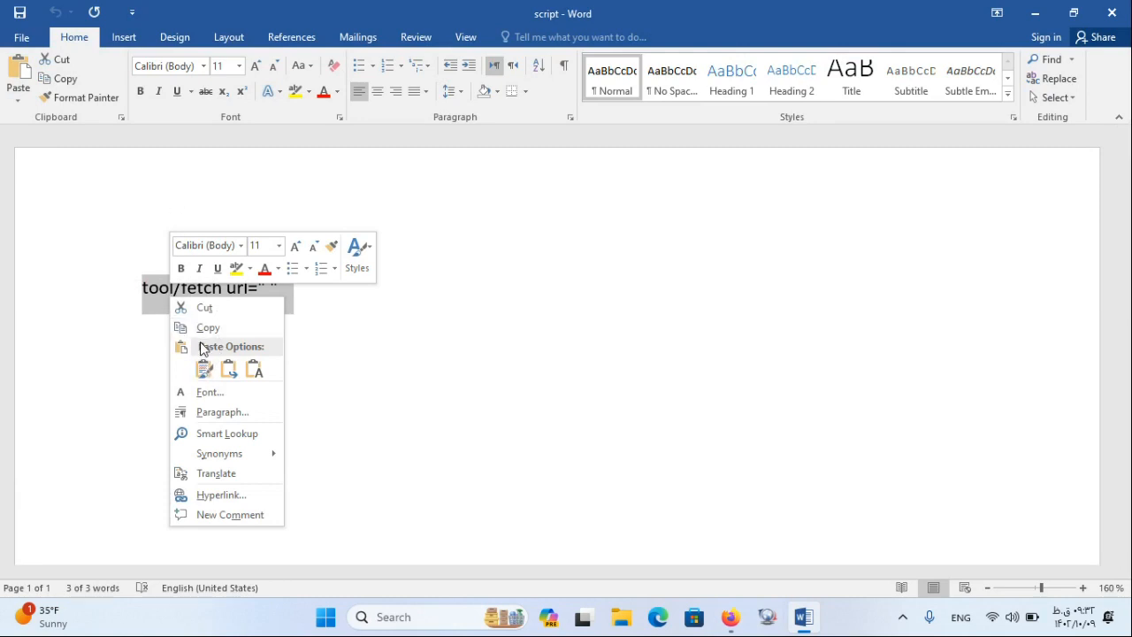
left_click(201, 323)
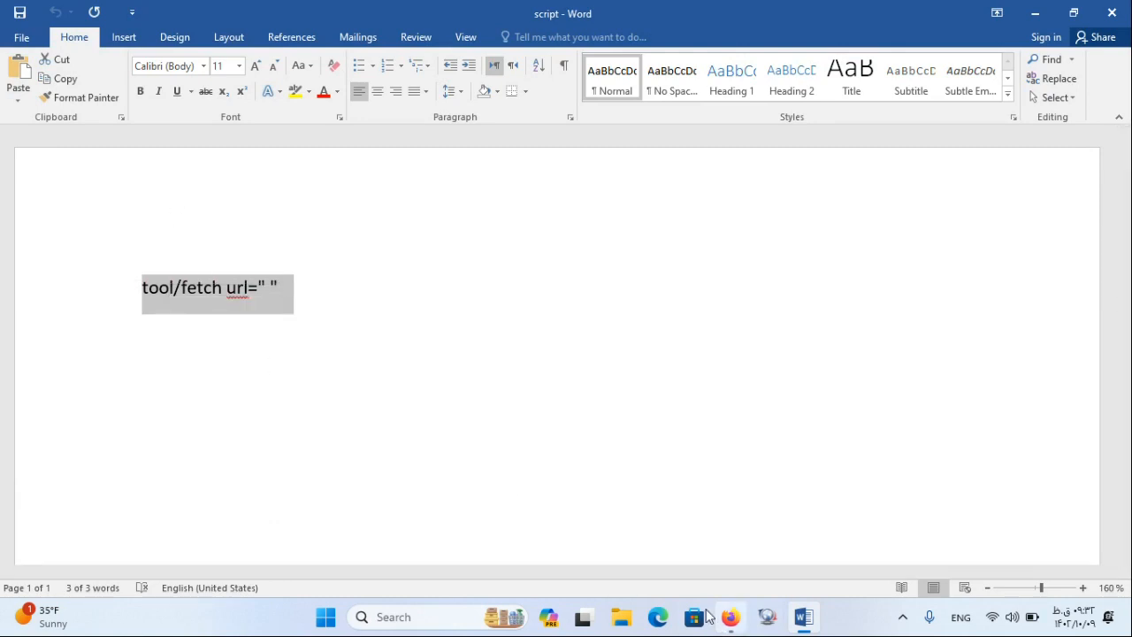
Launch WinBox from the desktop and connect to the saved router at 94.183.155.129:8399 as admin
left_click(803, 617)
left_click(1036, 18)
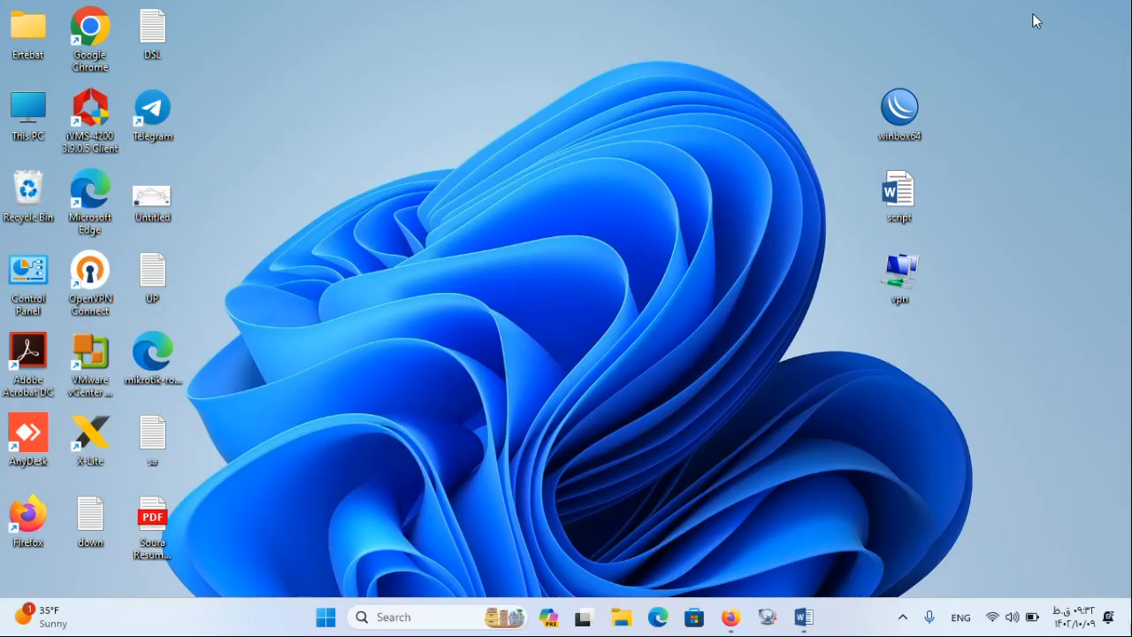
double_click(897, 117)
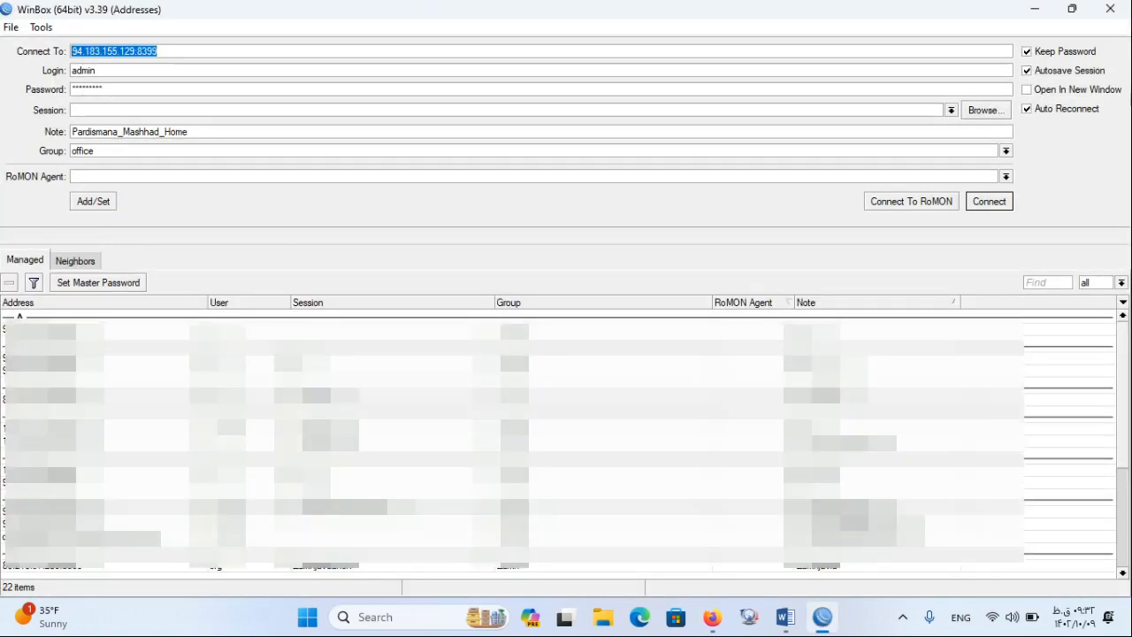
left_click(872, 508)
left_click(872, 523)
left_click(988, 202)
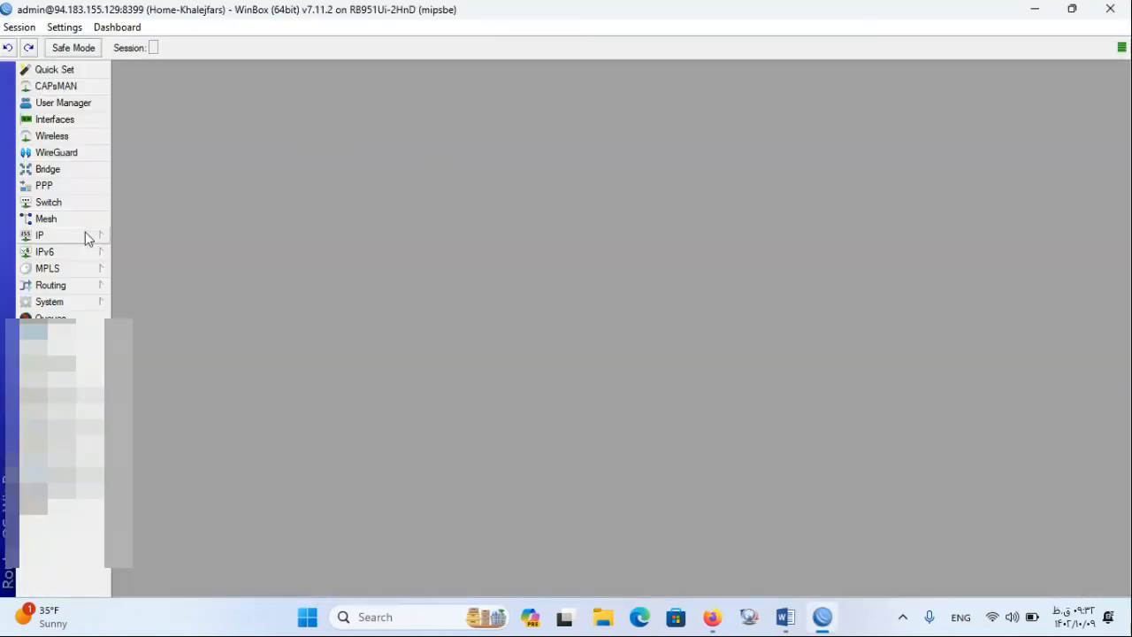
Add a new schedule in the Scheduler with tool/fetch url=" " as its On Event script and an interval of 00:00:10
left_click(70, 301)
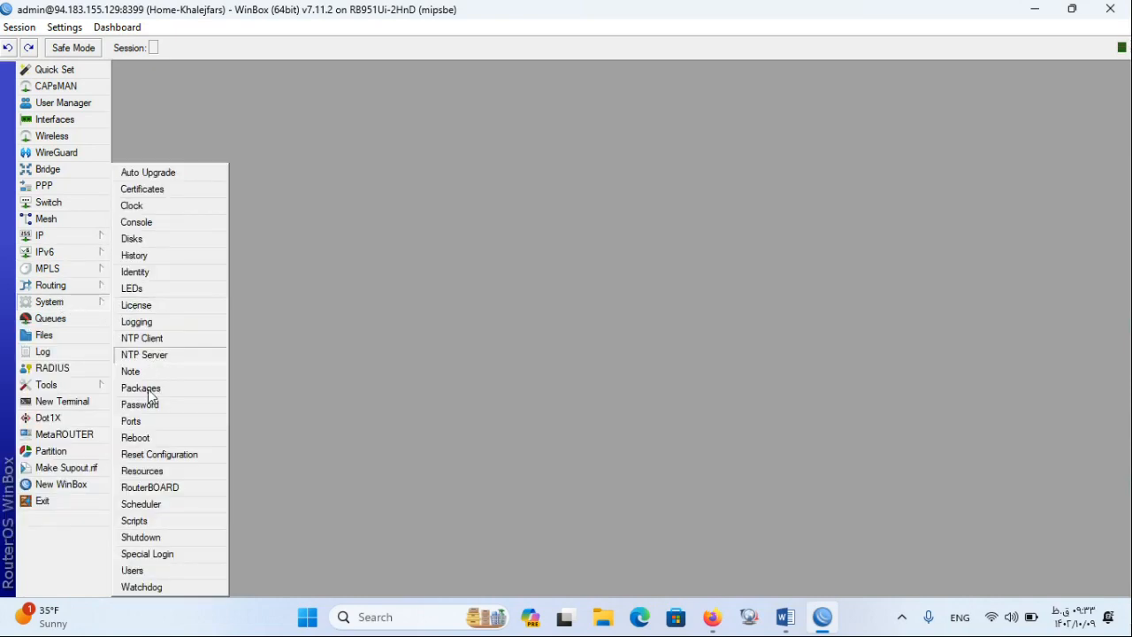
left_click(136, 503)
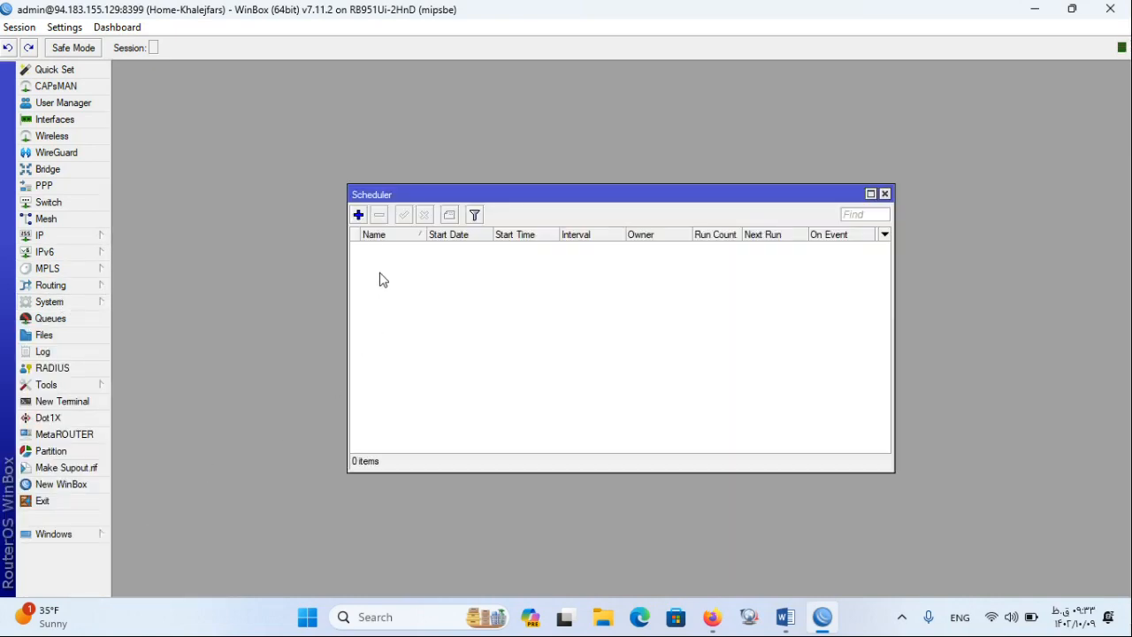
left_click(359, 215)
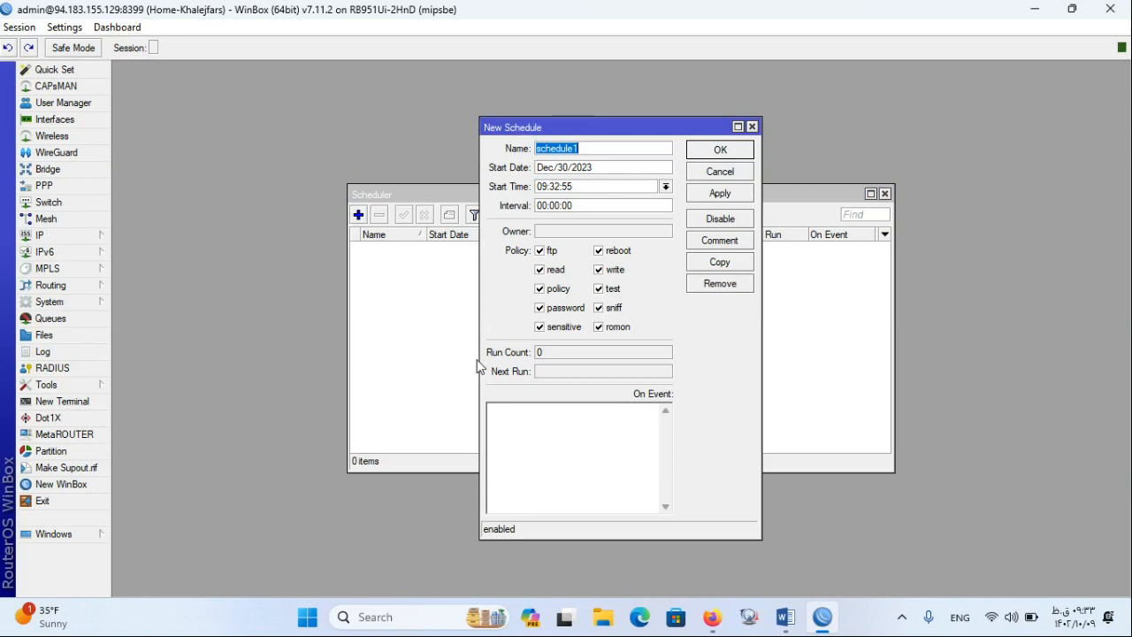
left_click(535, 428)
right_click(535, 427)
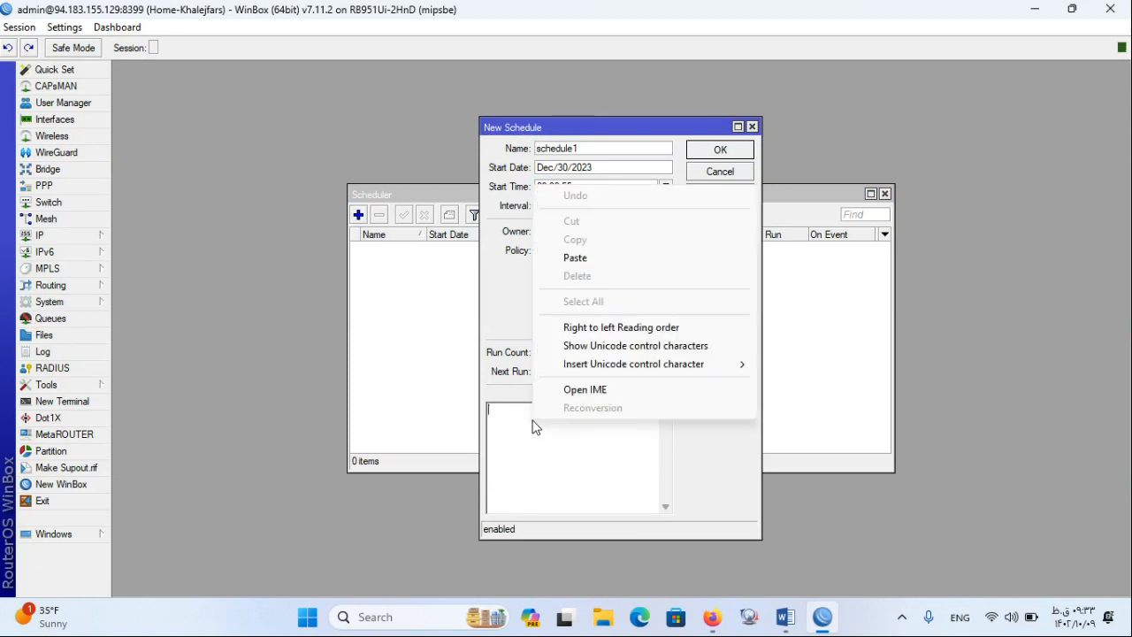
left_click(575, 259)
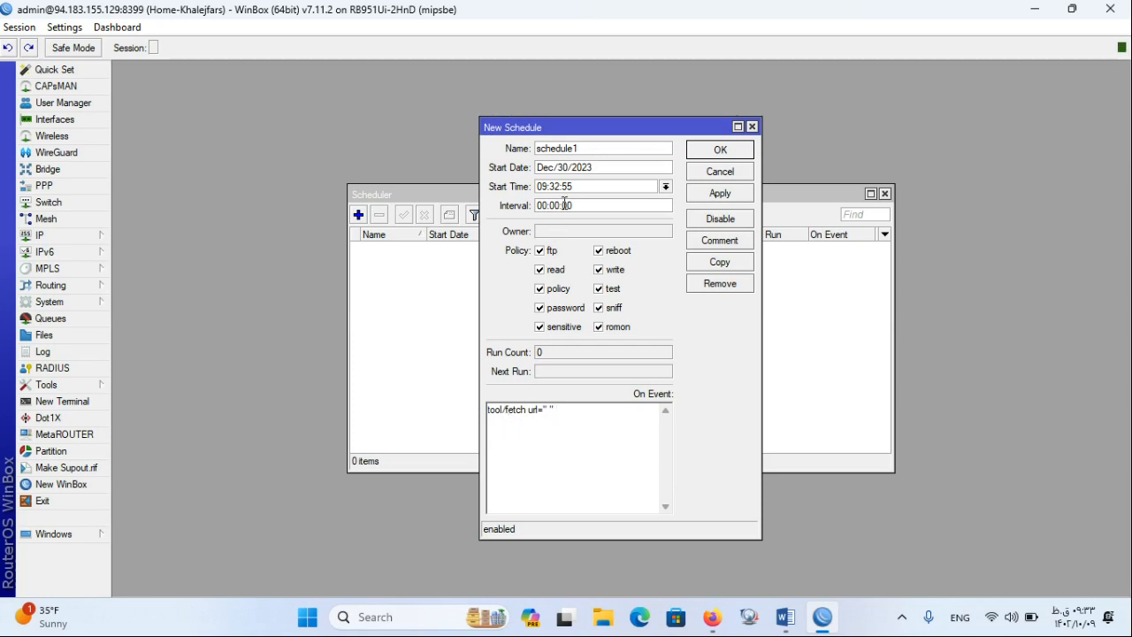
left_click(569, 205)
type("1")
Switch to DNSLab in Firefox, create a token named test for ofgcum2024.dnslab.link, and copy the token's IP update link
left_click(712, 617)
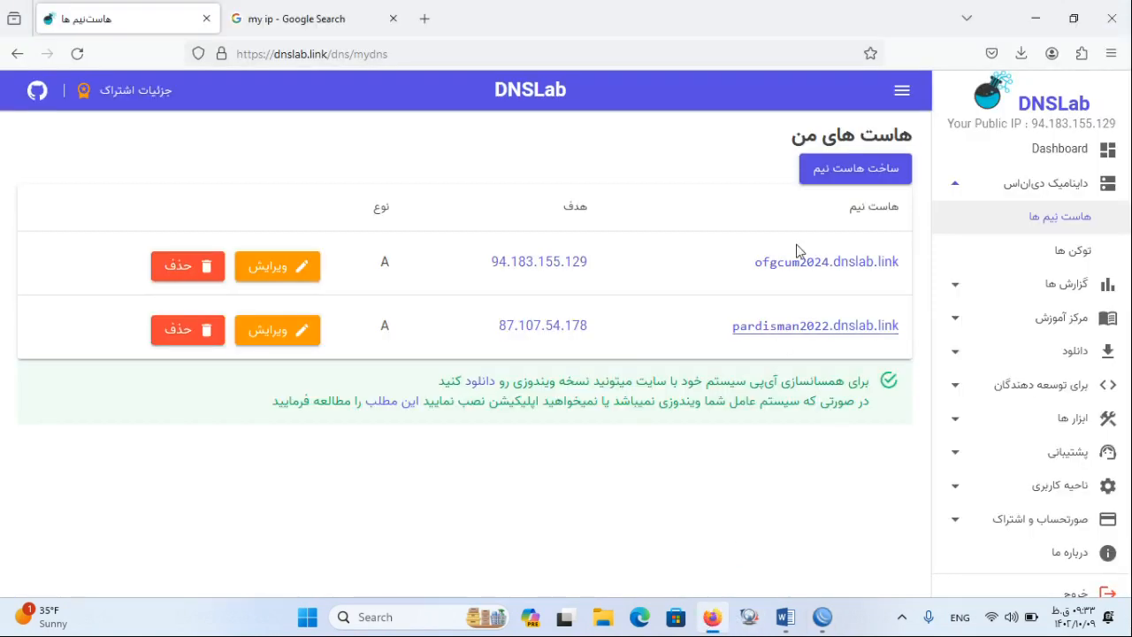
left_click(1067, 256)
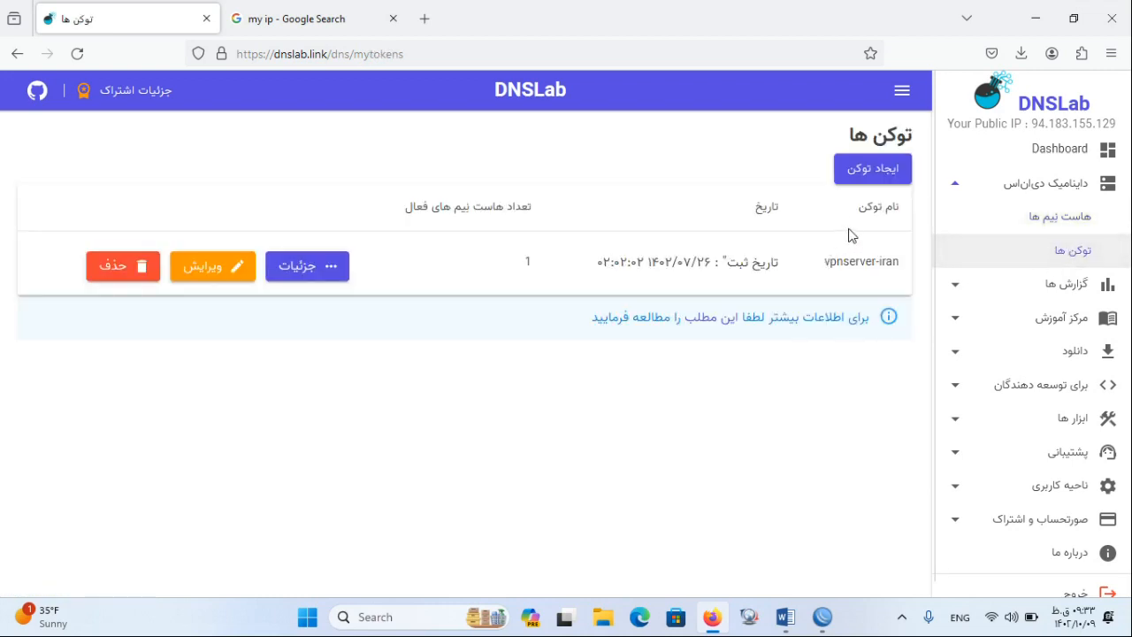
left_click(869, 176)
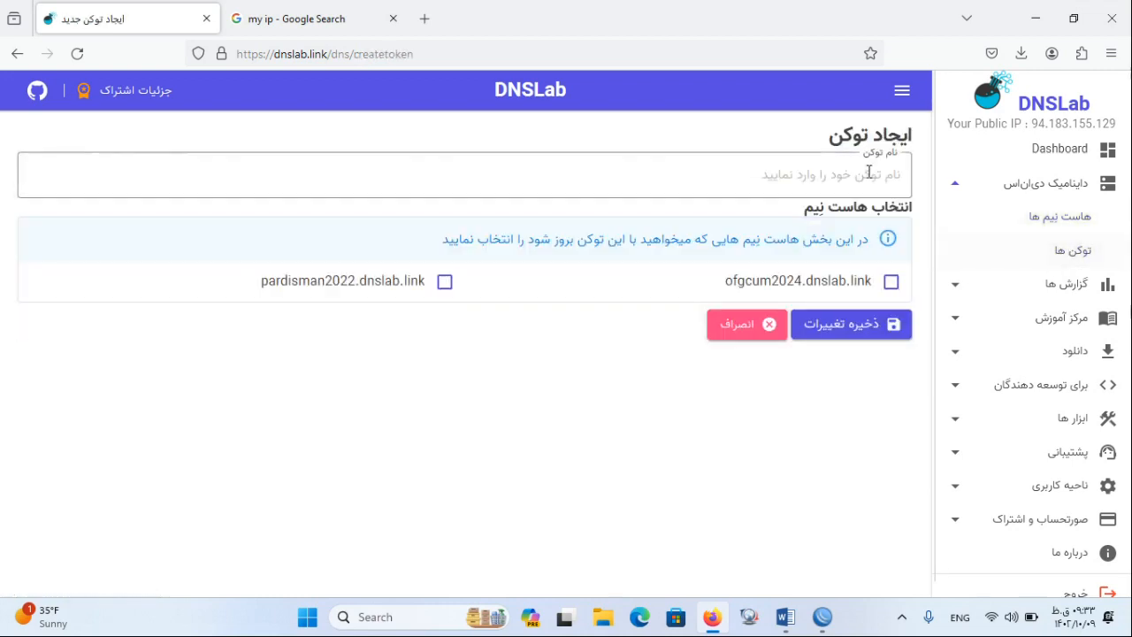
left_click(890, 282)
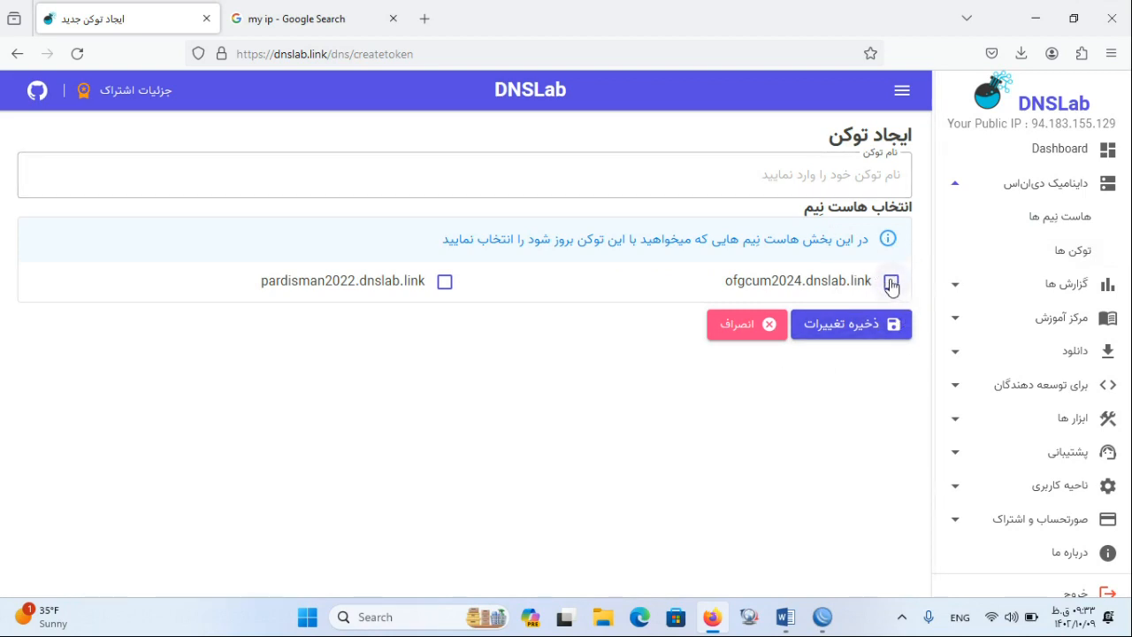
left_click(785, 178)
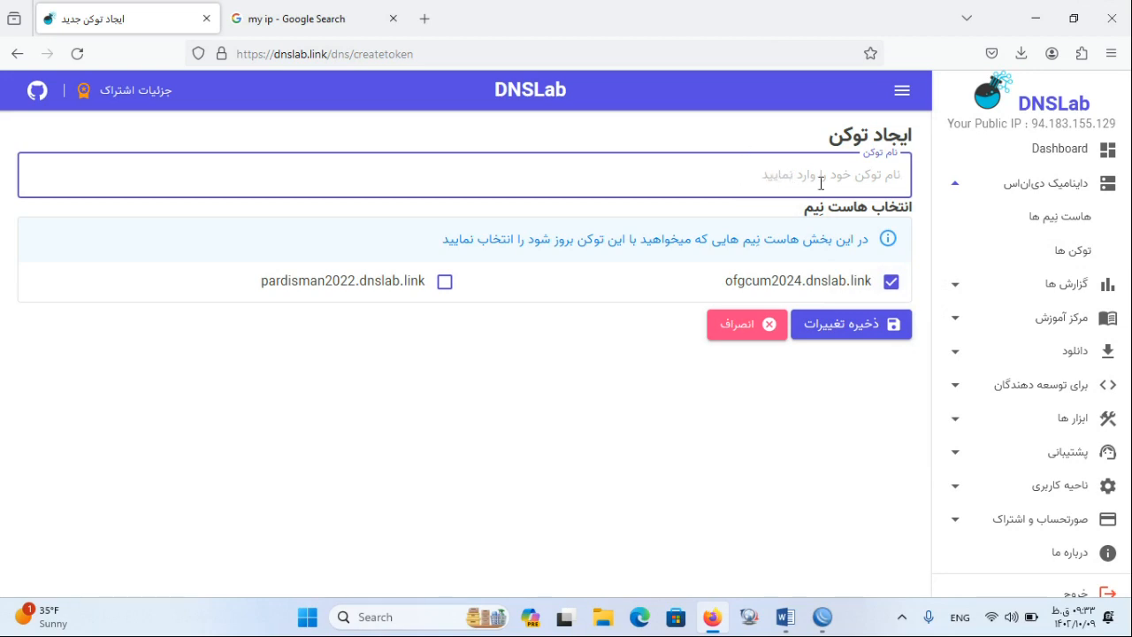
type("test")
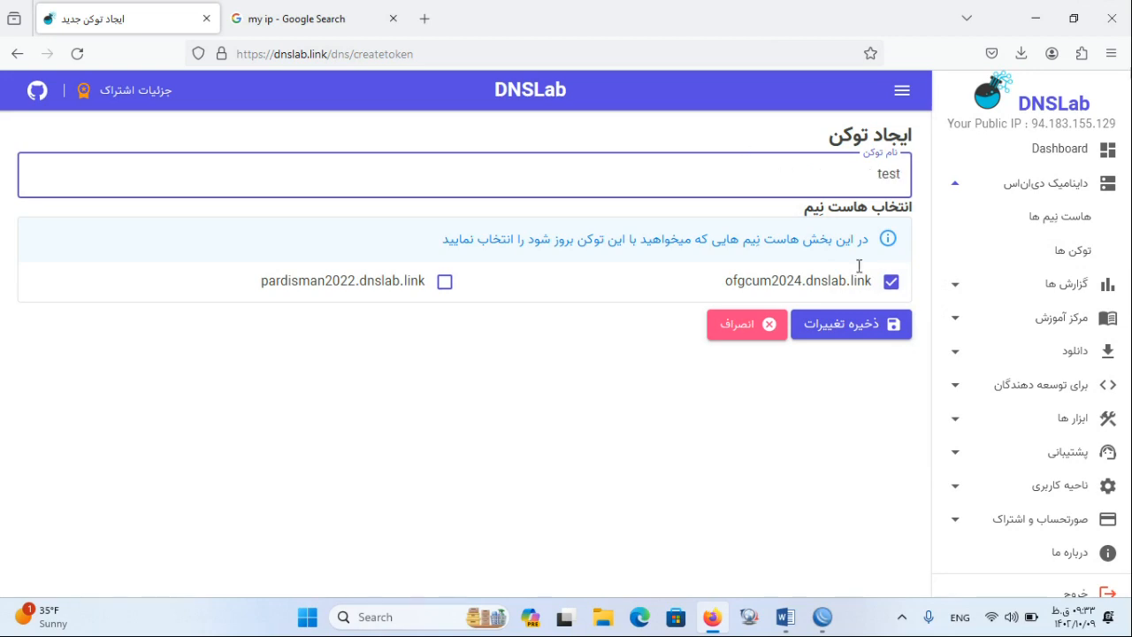
left_click(874, 327)
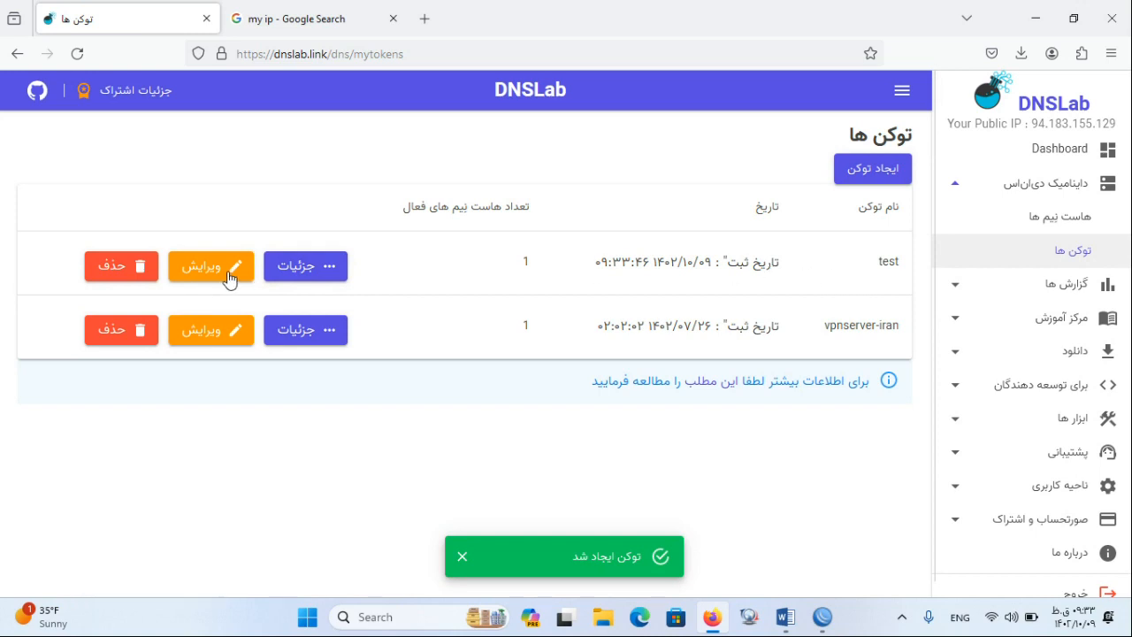
left_click(300, 268)
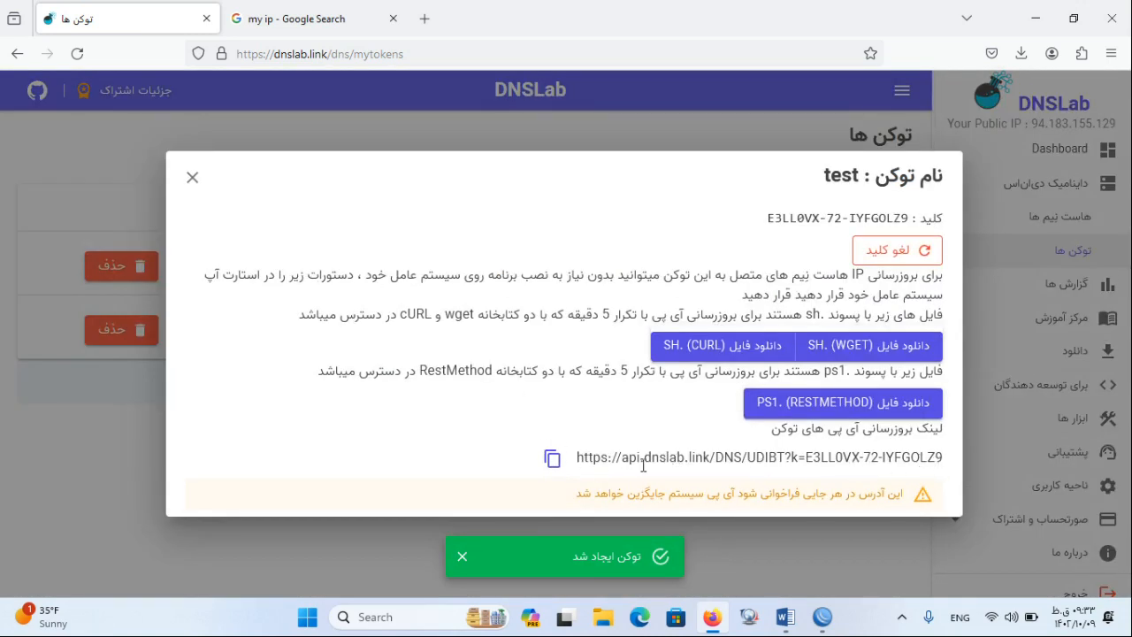
left_click(552, 458)
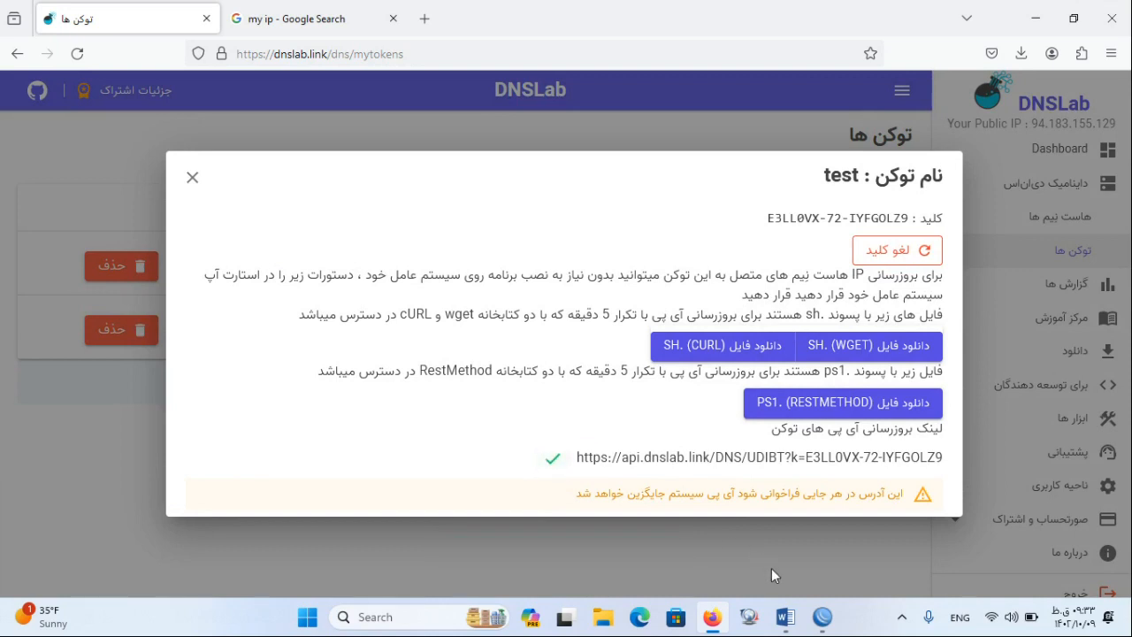
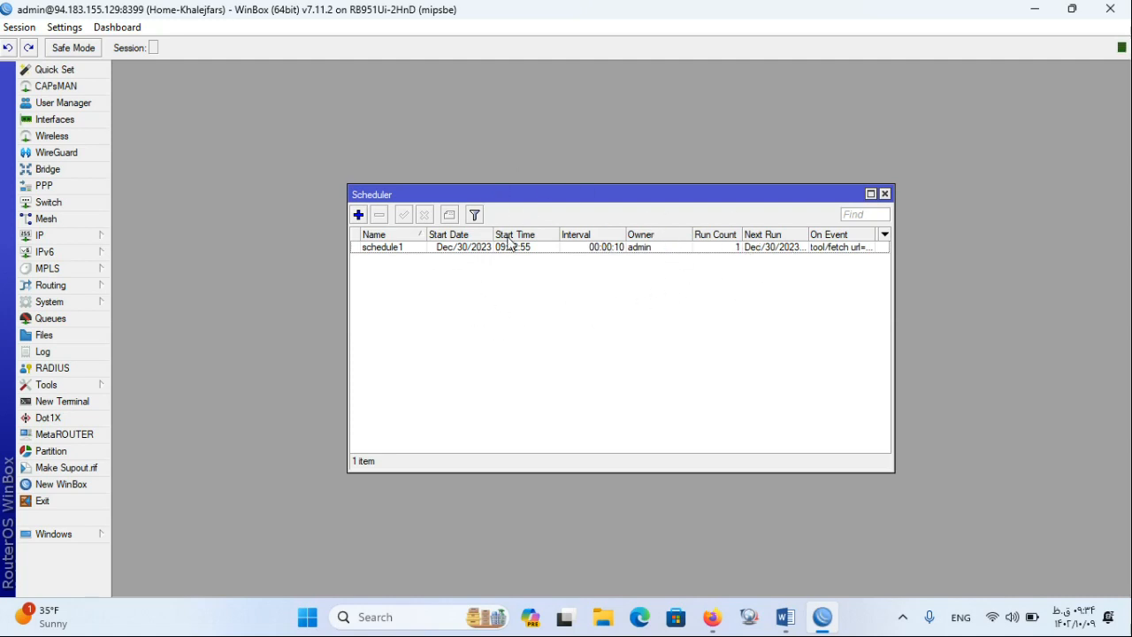
Return to DNSLab in Firefox, close the token details, and copy the host name ofgcum2024.dnslab.link from the host list
left_click(713, 618)
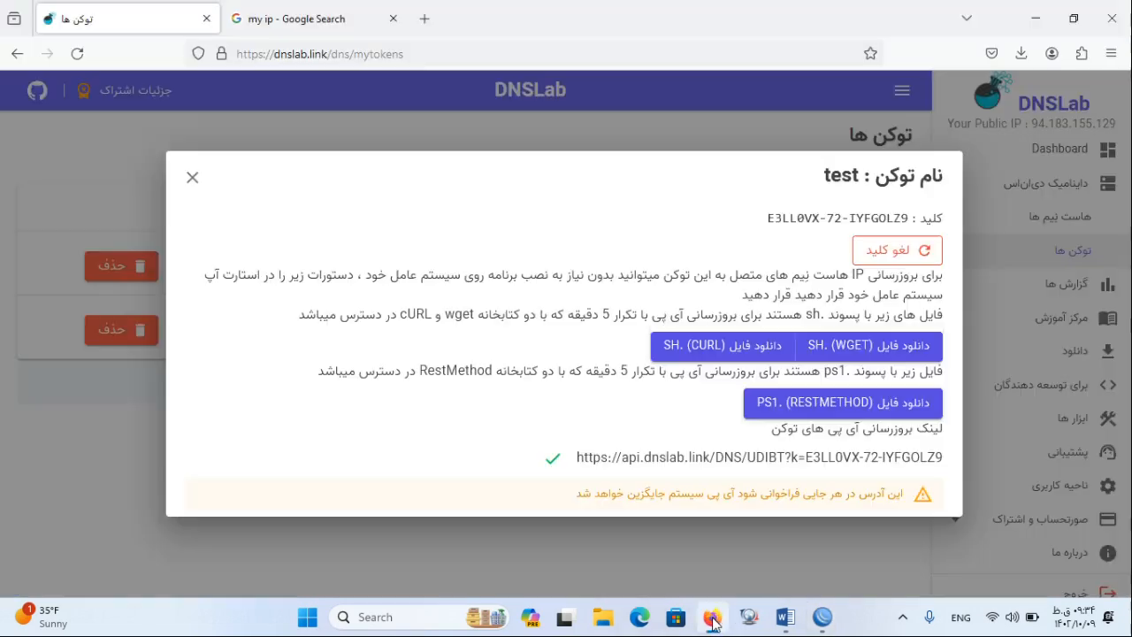
left_click(193, 180)
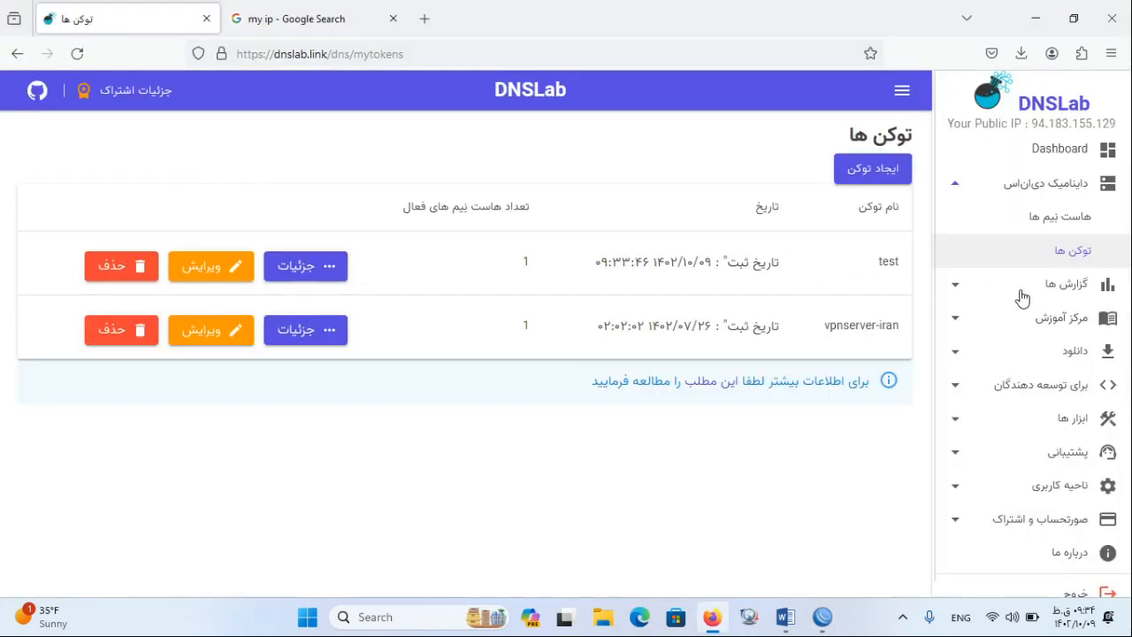
left_click(1075, 220)
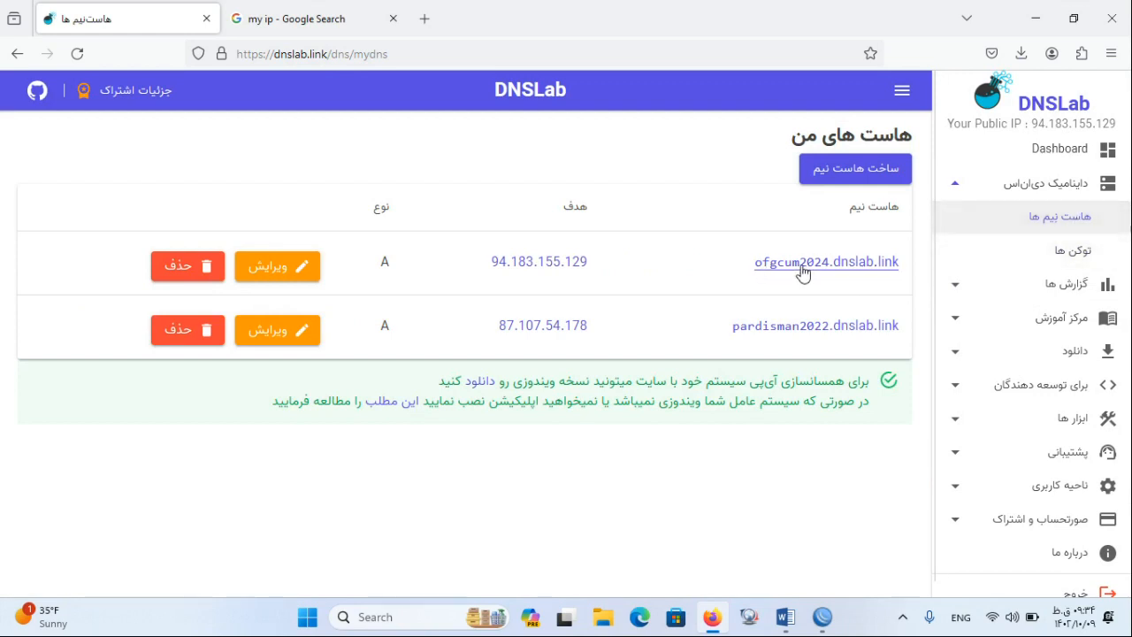
left_click_drag(906, 265, 750, 266)
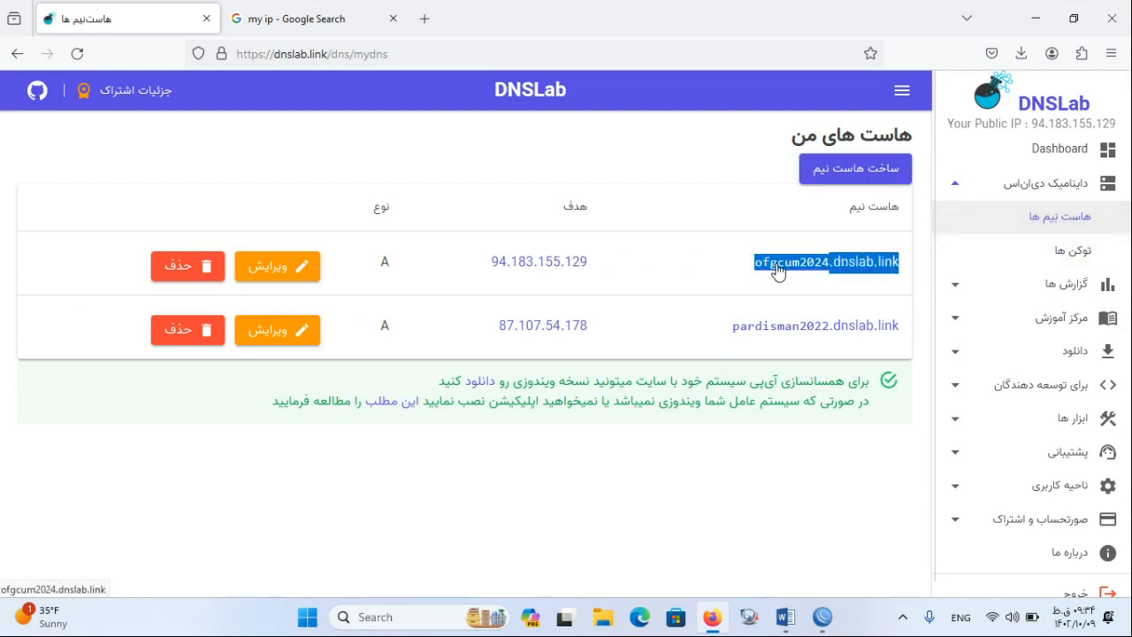
right_click(778, 270)
left_click(806, 479)
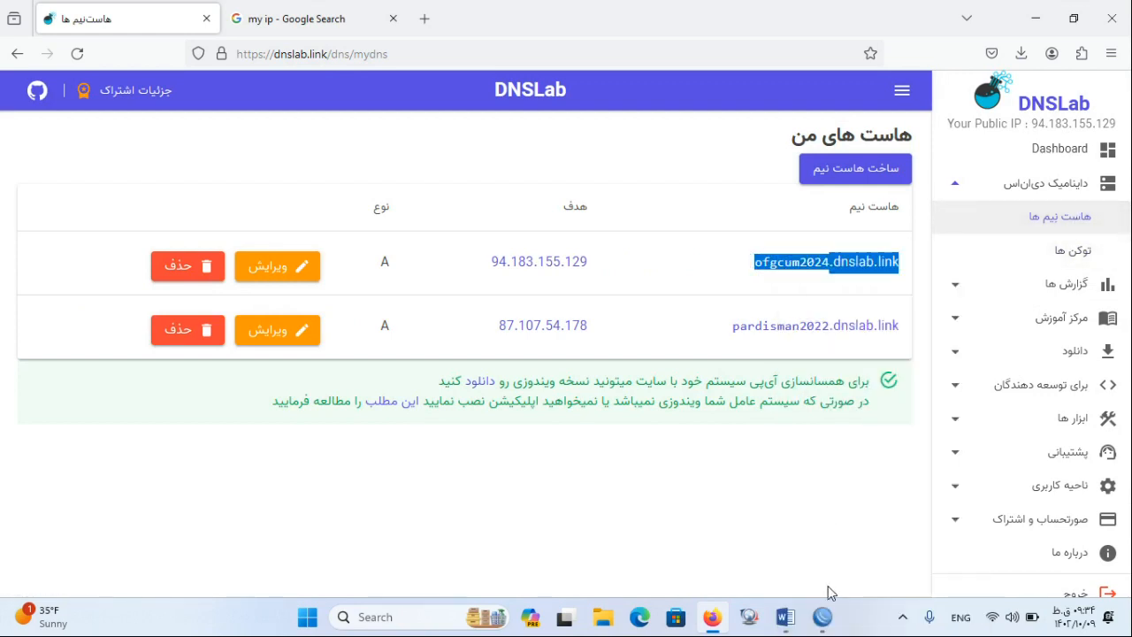
Switch to WinBox, launch a new WinBox login, and connect to the router at ofgcum2024.dnslab.link:8399
left_click(824, 617)
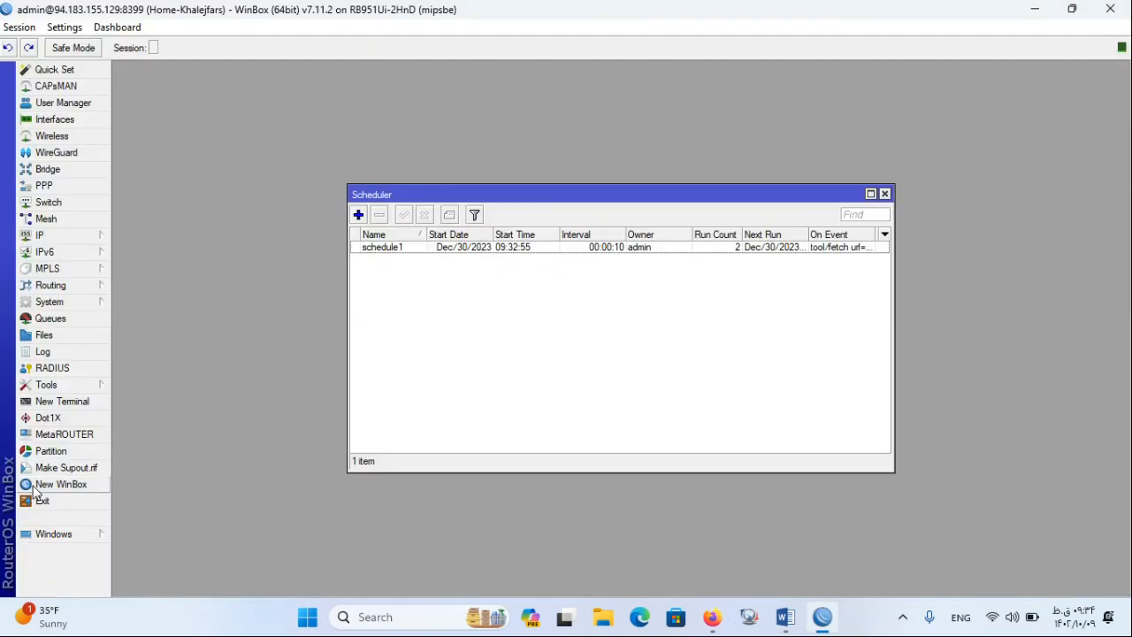
left_click(64, 483)
left_click_drag(156, 50, 73, 51)
left_click_drag(1, 62, 7, 76)
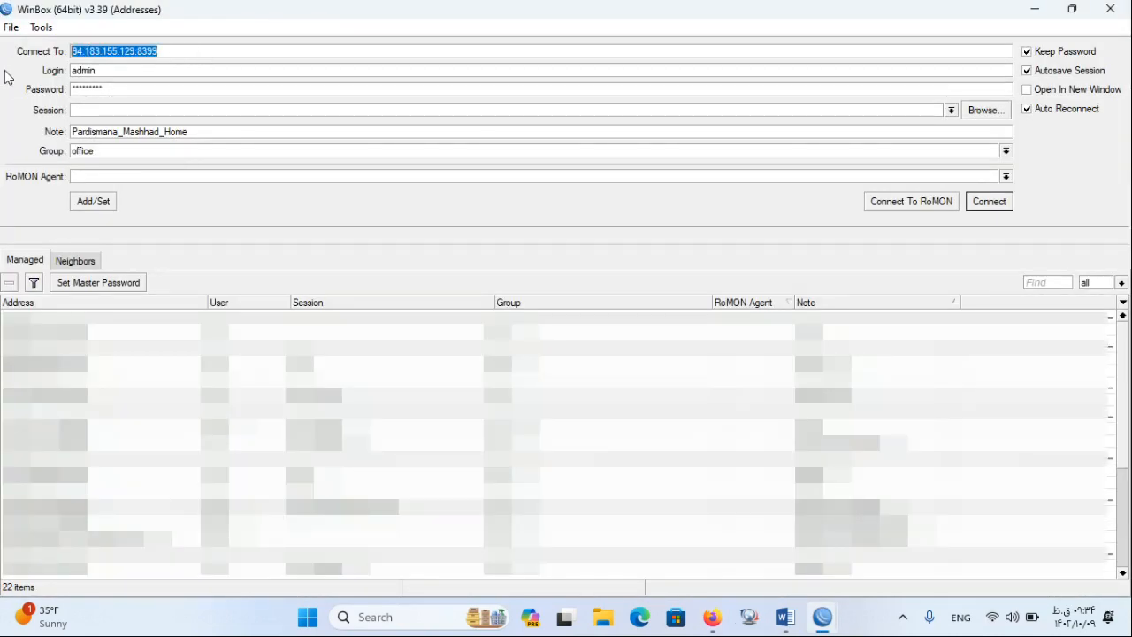
key("Delete")
key("ctrl+v")
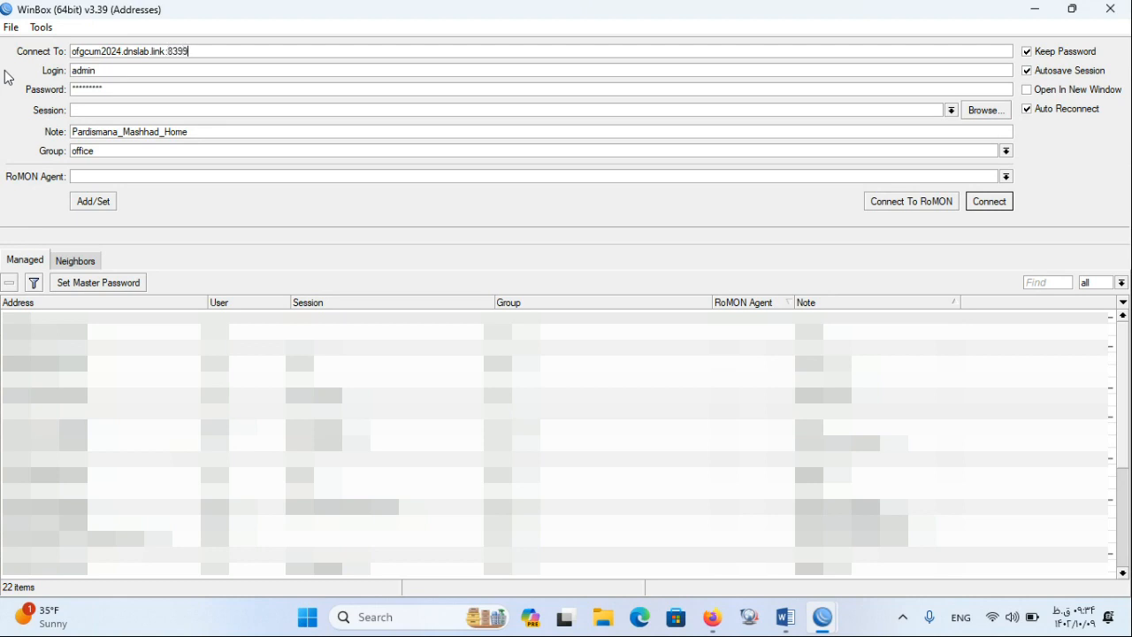
key("Return")
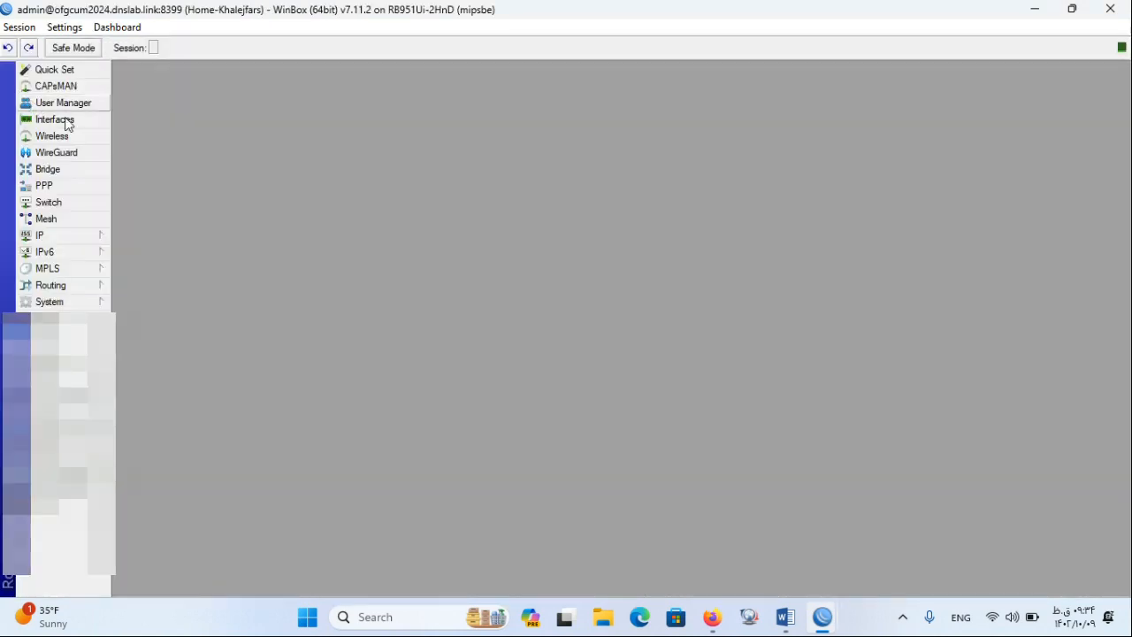
Move the new session's window aside to view the earlier session behind it, and maximize it again
left_click_drag(222, 10, 770, 133)
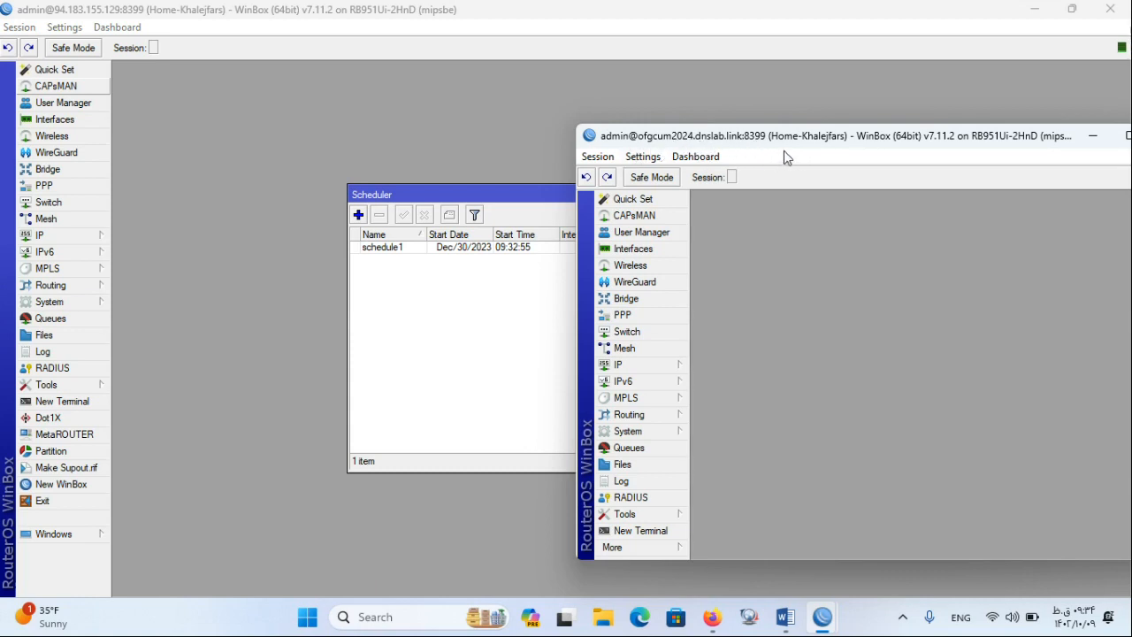
left_click_drag(796, 140, 727, 143)
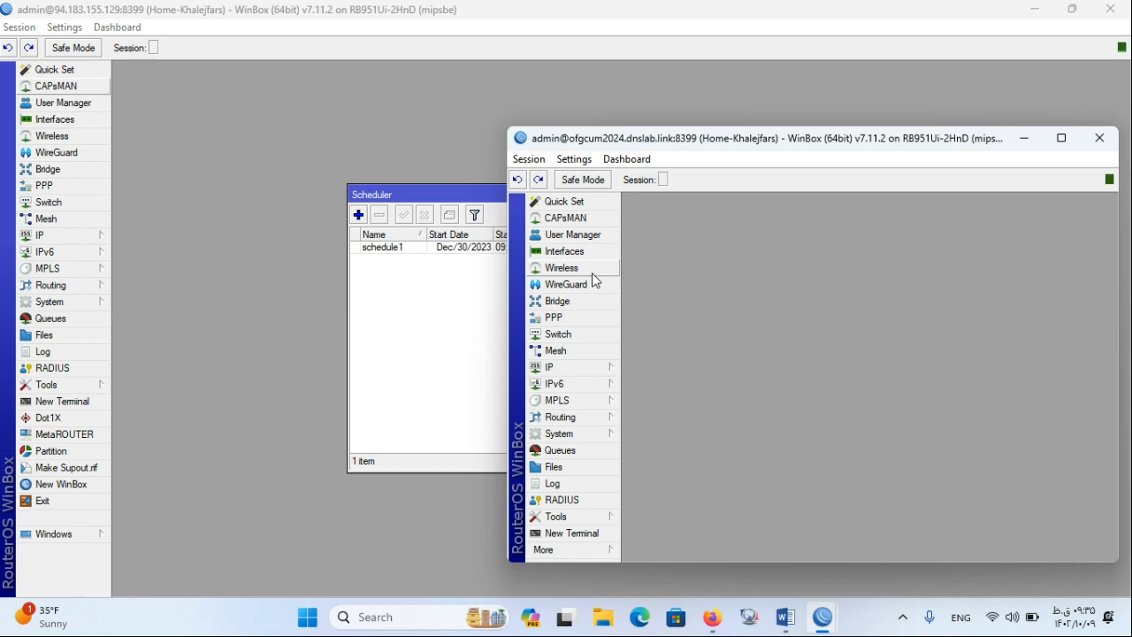
double_click(649, 138)
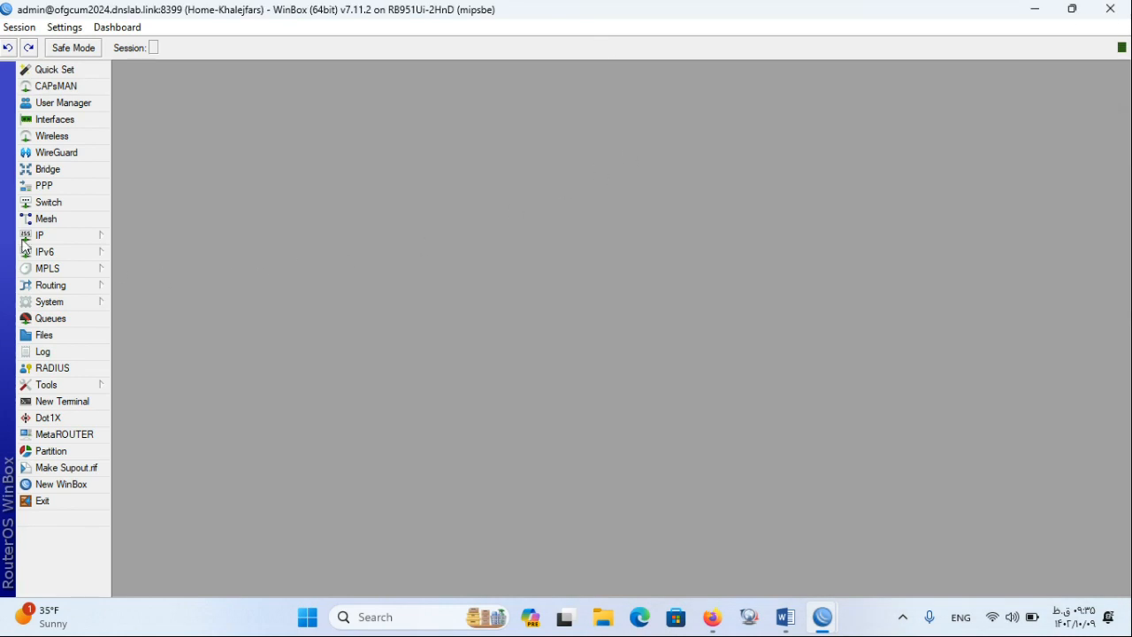
Open the router's PPP interfaces and select the Shattel PPPoE client
left_click(43, 186)
left_click(148, 158)
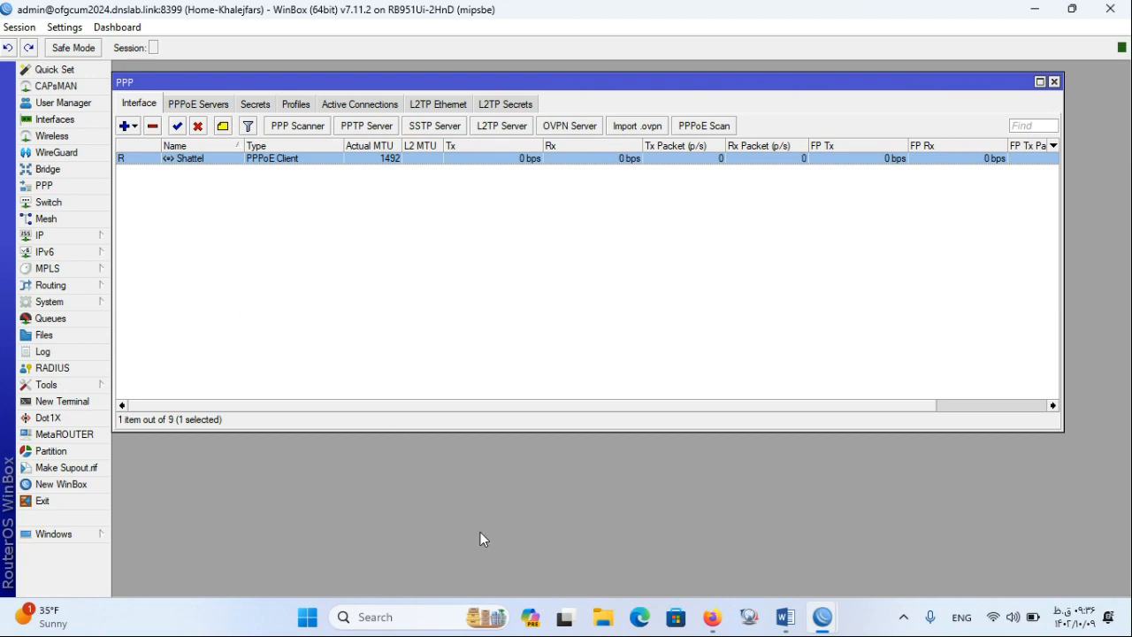
left_click(902, 623)
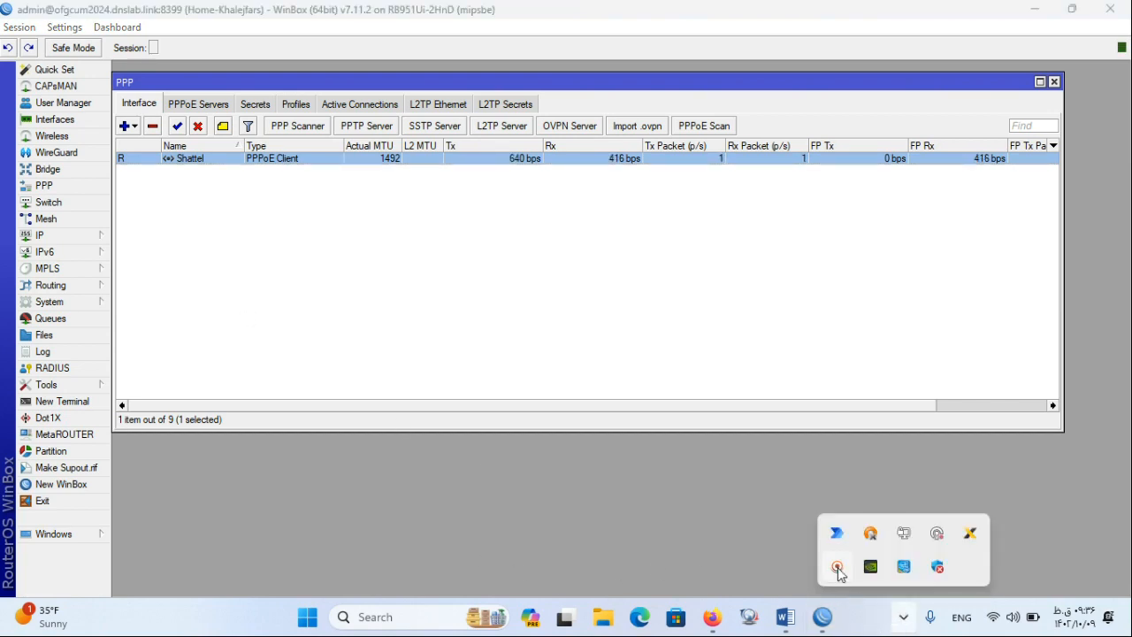